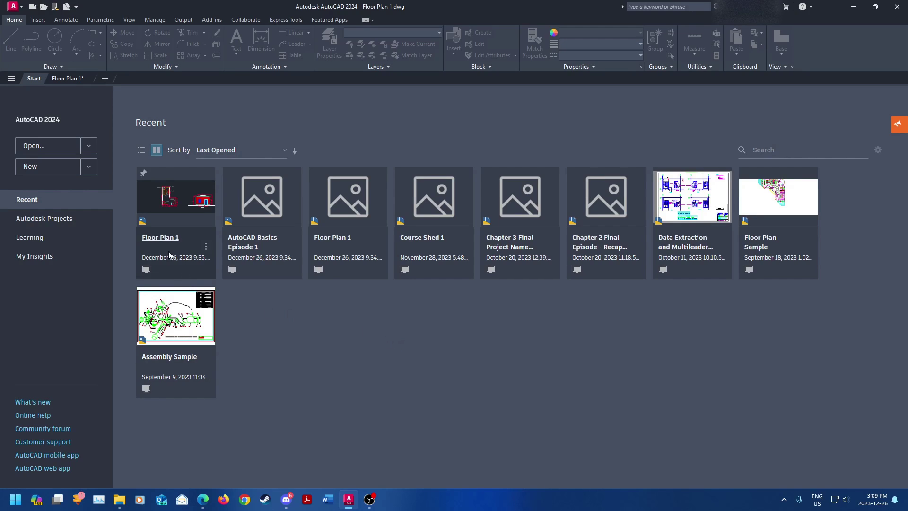
# - Switch to the already open Floor Plan 1 drawing
pyautogui.click(64, 78)
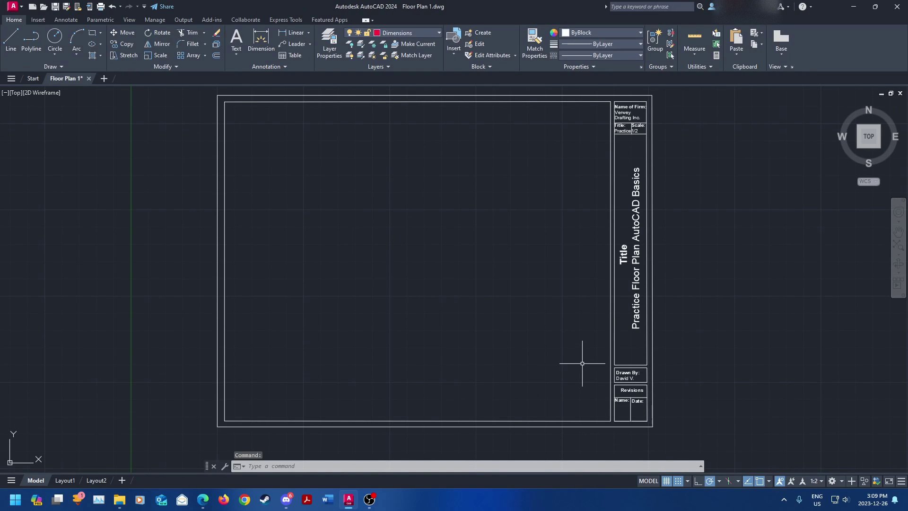
pyautogui.scroll(2, 457, 268)
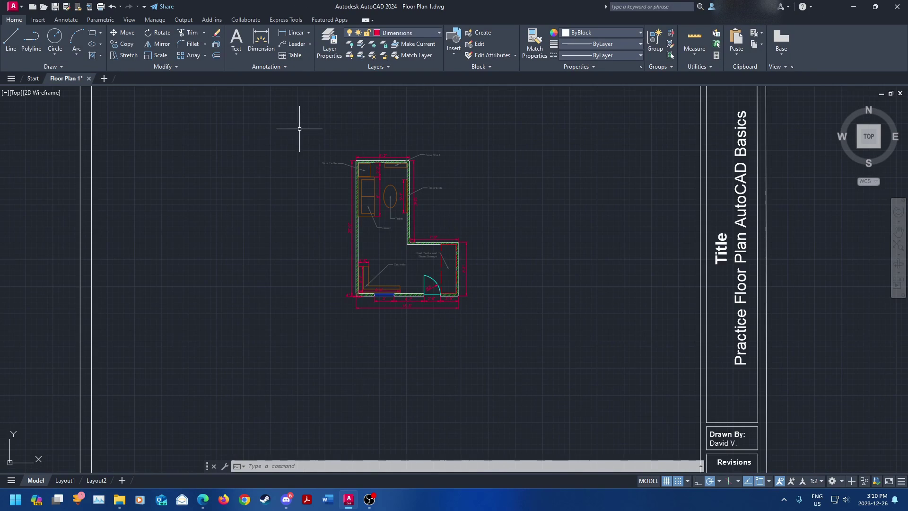
# - Undo the last move of the floor plan into the title block sheet
pyautogui.click(300, 128)
pyautogui.click(553, 347)
pyautogui.press('Escape')
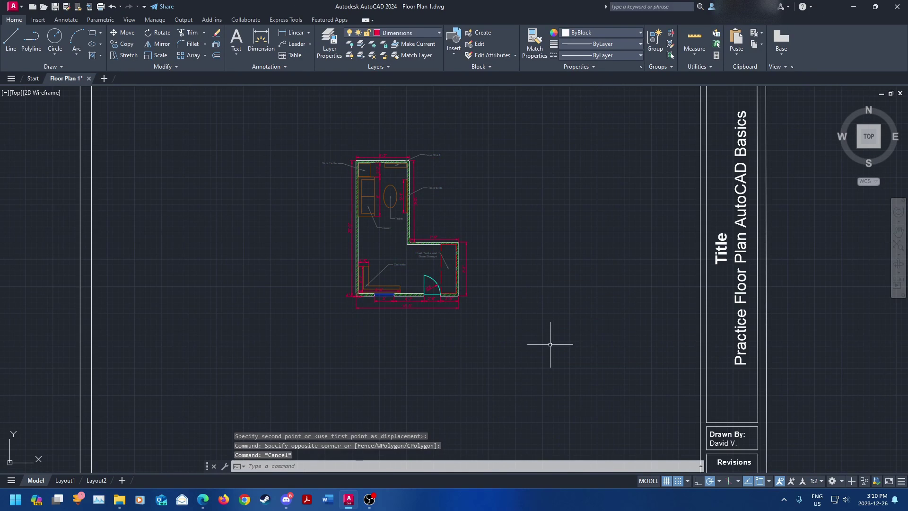
pyautogui.hotkey('ctrl', 'z')
pyautogui.hotkey('ctrl', 'z')
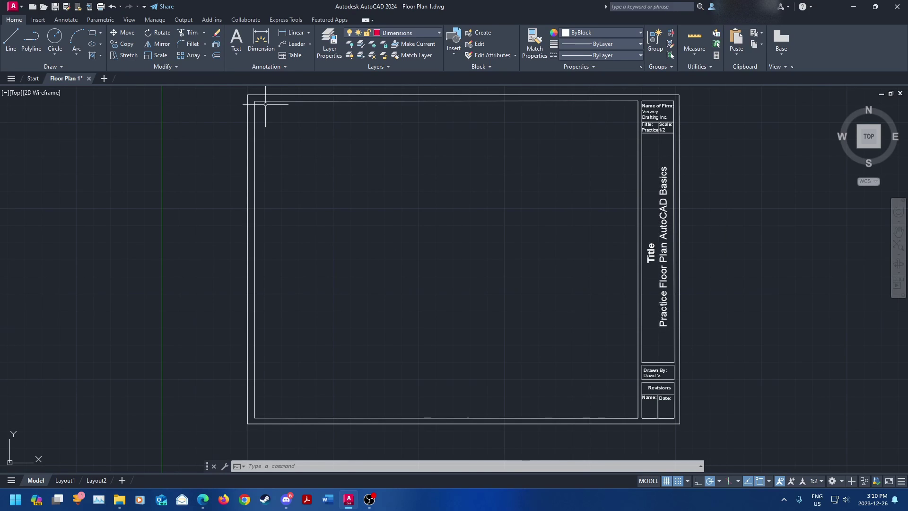
# - Draw a large landscape rectangle in the empty space above the existing title block sheet as the outer border
pyautogui.moveTo(485, 206); pyautogui.dragTo(456, 252, button='middle')
pyautogui.click(31, 45)
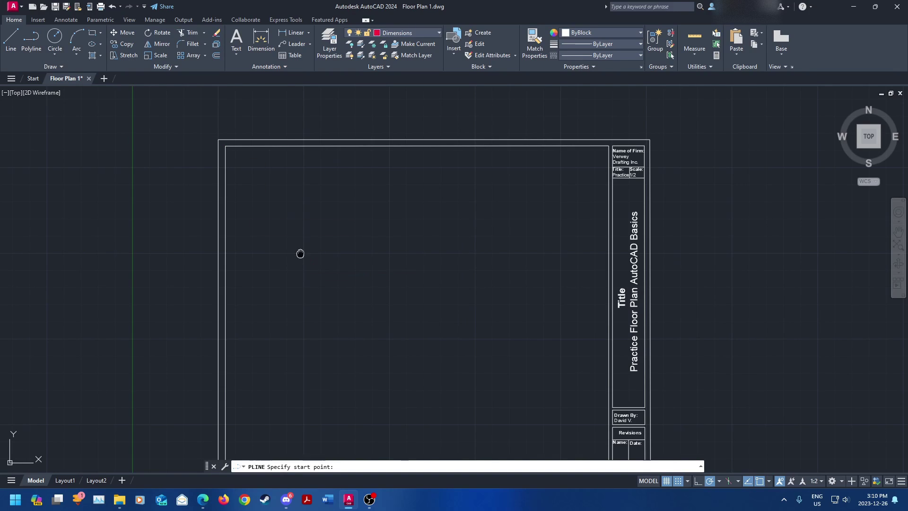
pyautogui.moveTo(300, 253); pyautogui.dragTo(319, 441, button='middle')
pyautogui.moveTo(308, 163); pyautogui.dragTo(308, 284, button='middle')
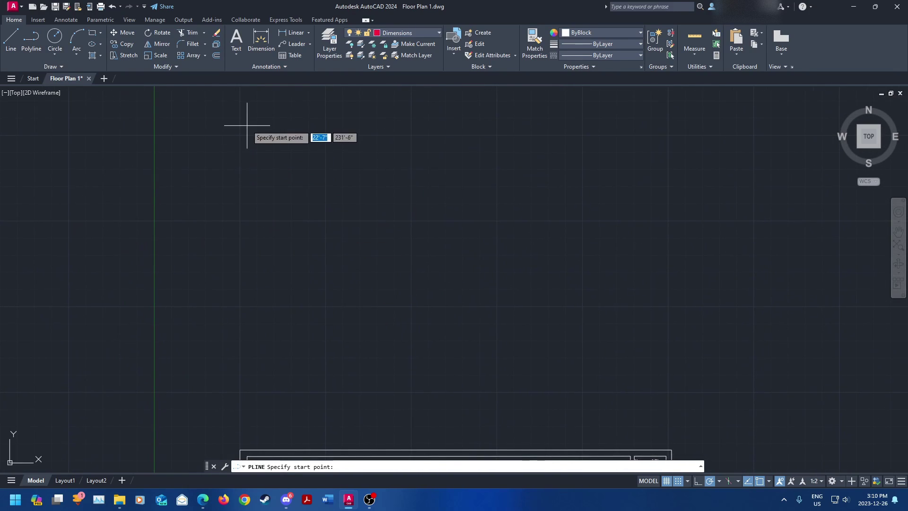
pyautogui.click(92, 33)
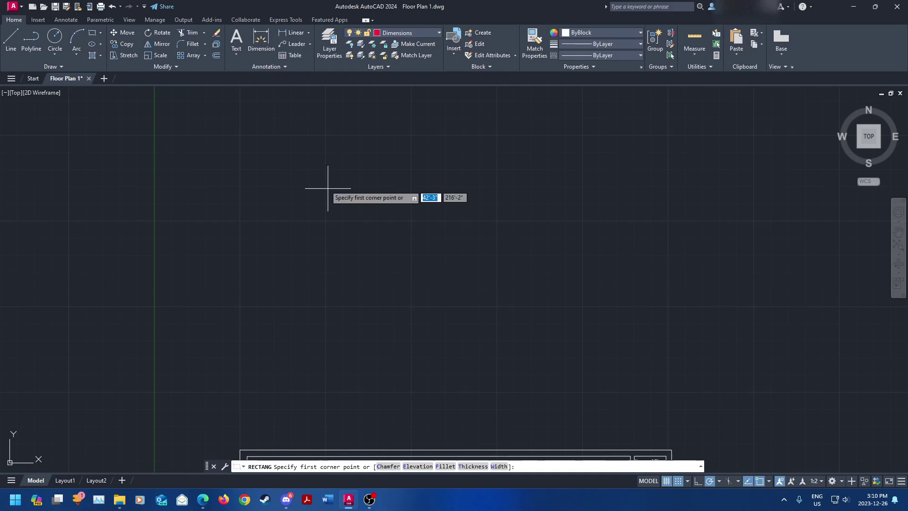
pyautogui.click(240, 136)
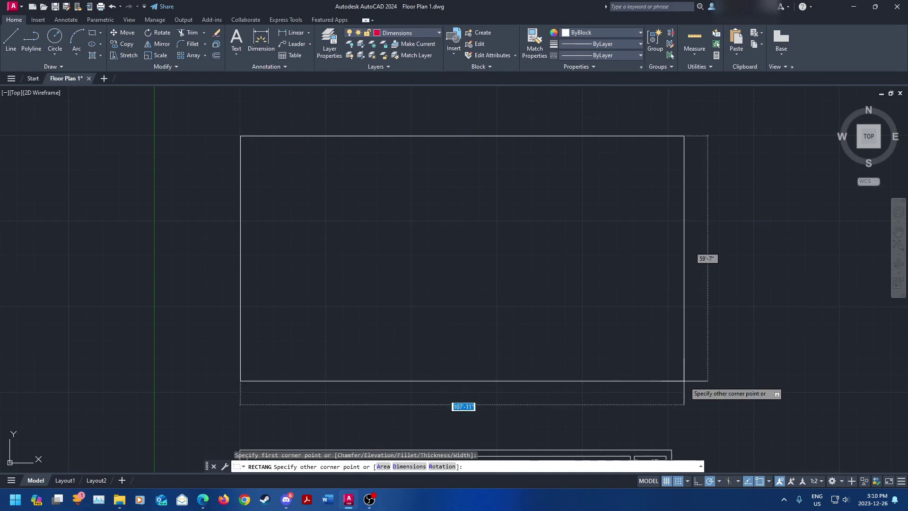
pyautogui.click(731, 412)
pyautogui.moveTo(730, 412); pyautogui.dragTo(695, 360, button='middle')
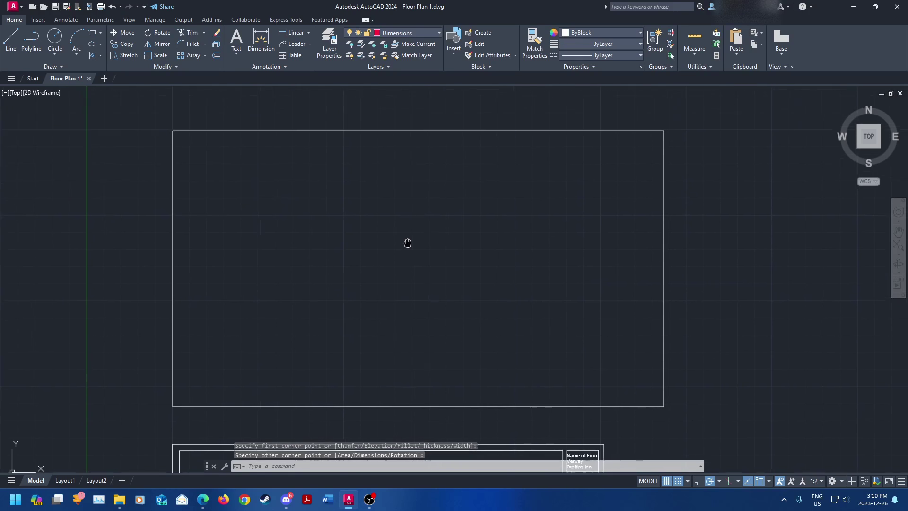
# - Offset the outer border rectangle slightly inward with the Through option to form a narrow double frame
pyautogui.click(414, 138)
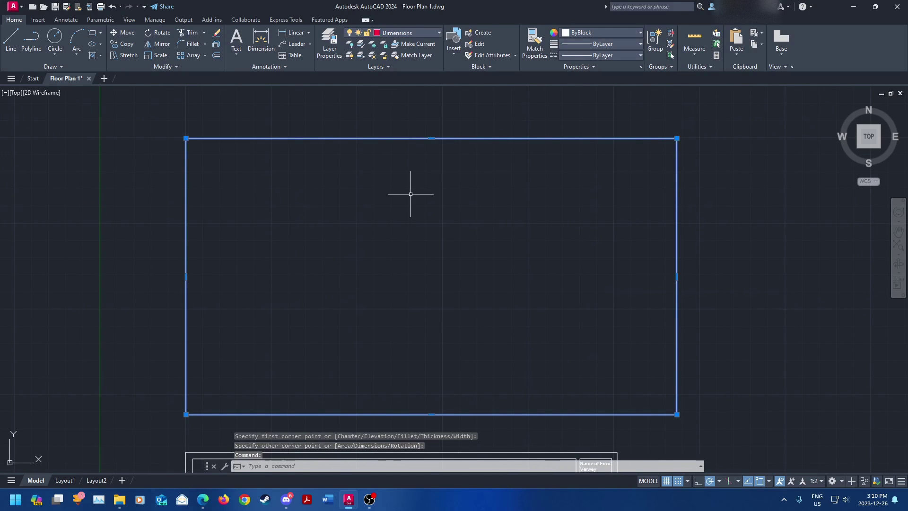
pyautogui.write('offs')
pyautogui.press('Return')
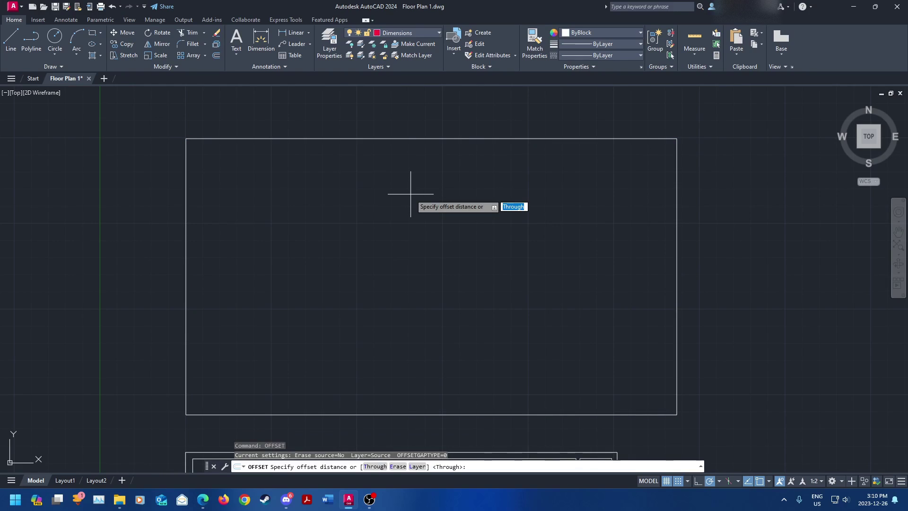
pyautogui.press('Down')
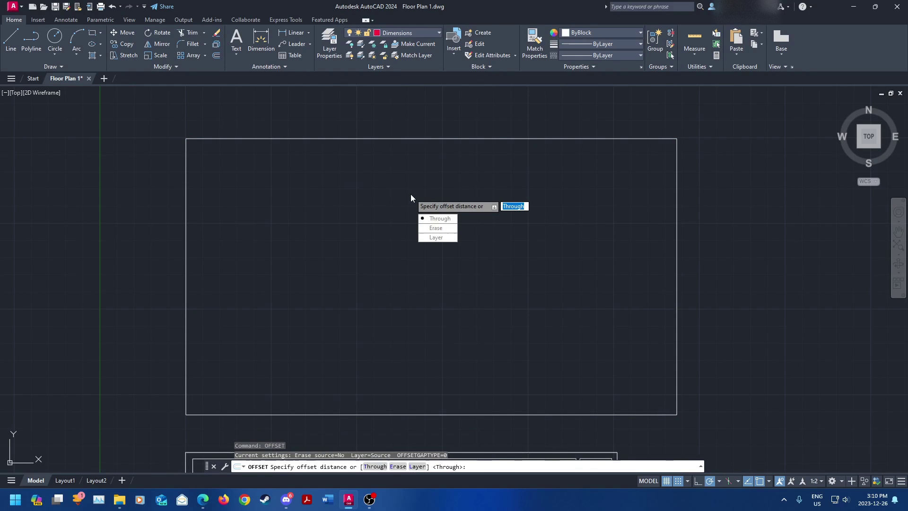
pyautogui.press('Return')
pyautogui.click(411, 139)
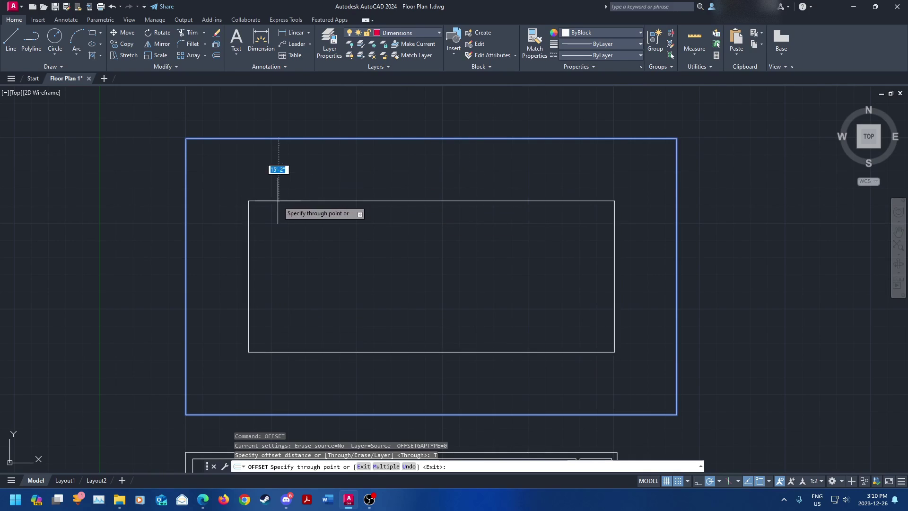
pyautogui.scroll(3, 184, 145)
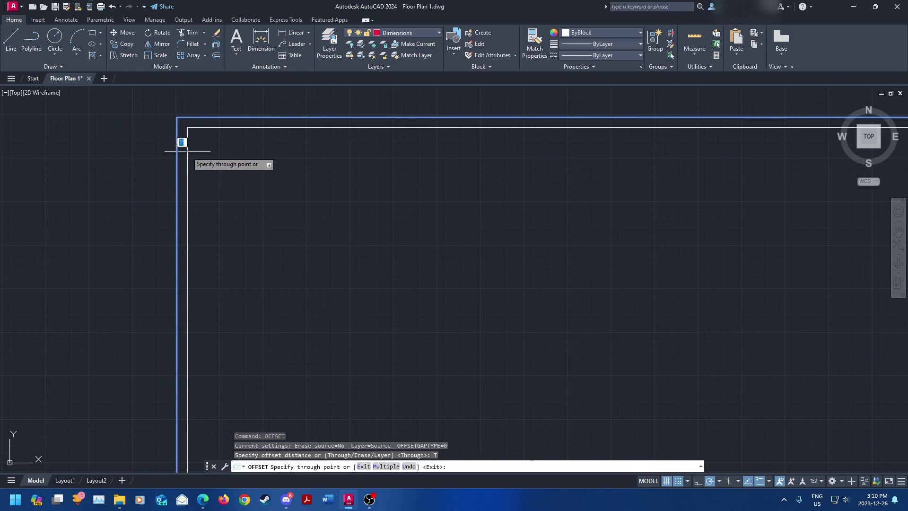
pyautogui.click(187, 150)
pyautogui.scroll(-4, 388, 205)
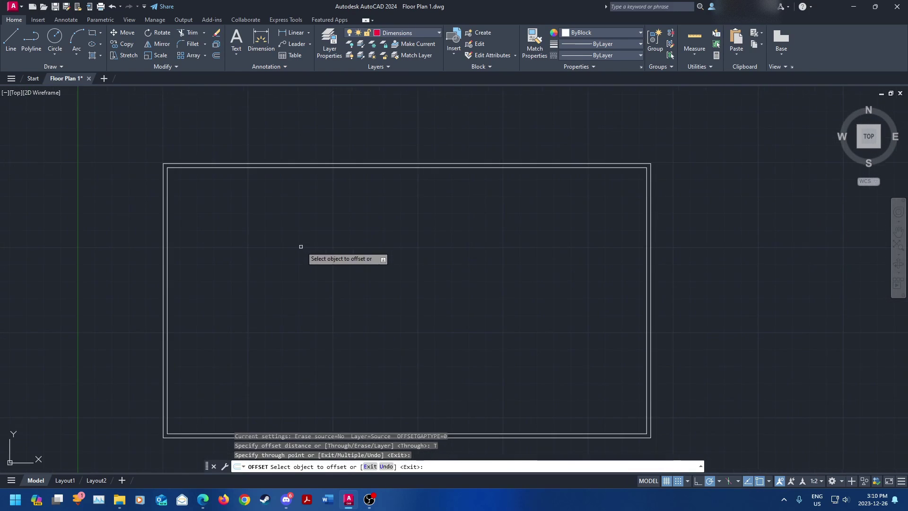
pyautogui.moveTo(406, 284)
pyautogui.mouseDown(button='middle')
pyautogui.moveTo(437, 251)
pyautogui.moveTo(430, 234)
pyautogui.mouseUp(button='middle')
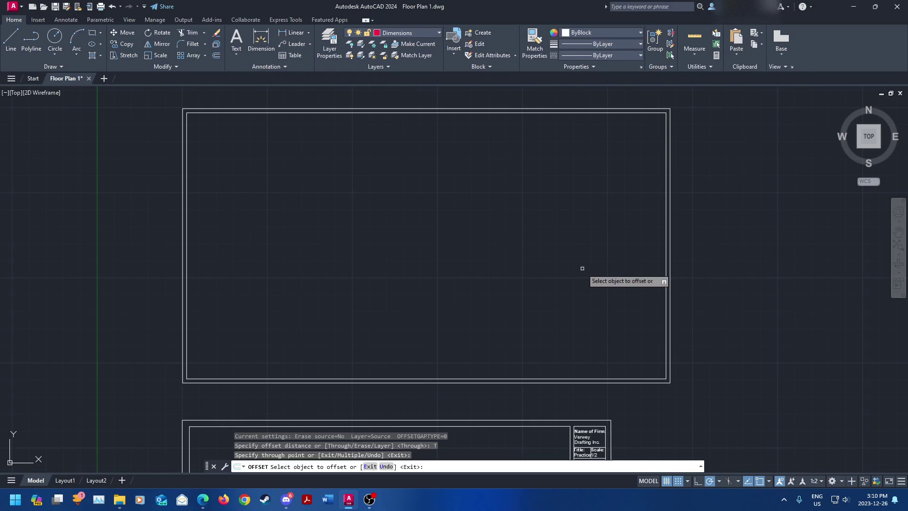
pyautogui.moveTo(581, 427); pyautogui.dragTo(558, 188, button='middle')
pyautogui.scroll(-3, 602, 340)
pyautogui.moveTo(529, 395); pyautogui.dragTo(399, 302, button='middle')
pyautogui.press('Escape')
pyautogui.scroll(2, 464, 300)
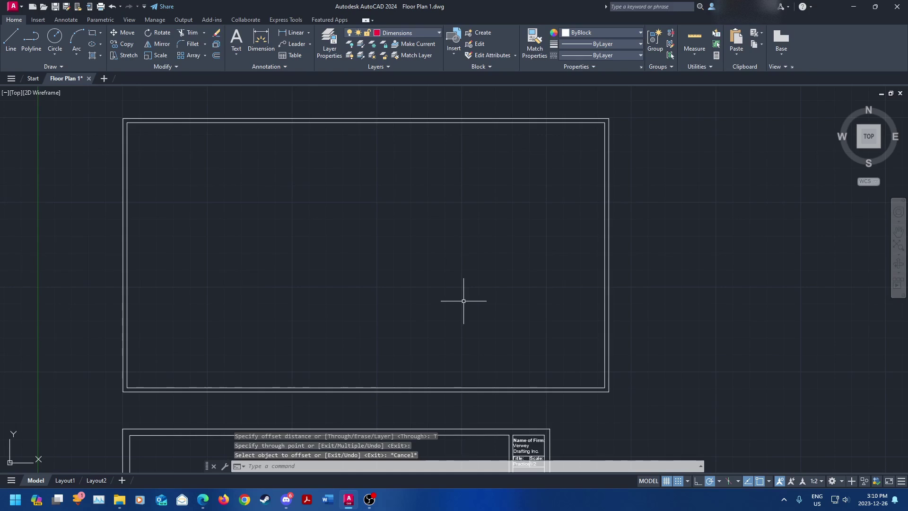
# - Draw a vertical line from the inner border's bottom edge to its top edge, marking off a title column near the right side
pyautogui.moveTo(510, 454); pyautogui.dragTo(512, 265, button='middle')
pyautogui.moveTo(548, 381); pyautogui.dragTo(531, 230, button='middle')
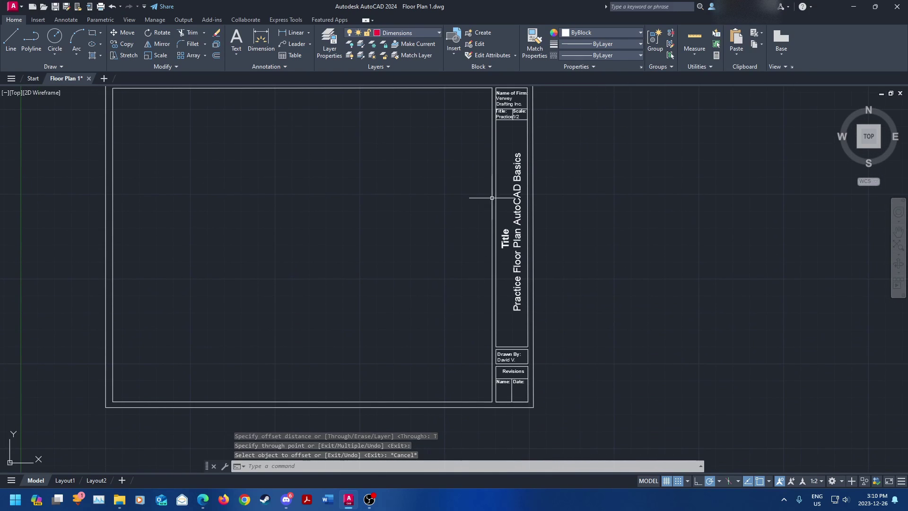
pyautogui.moveTo(492, 197); pyautogui.dragTo(487, 253, button='middle')
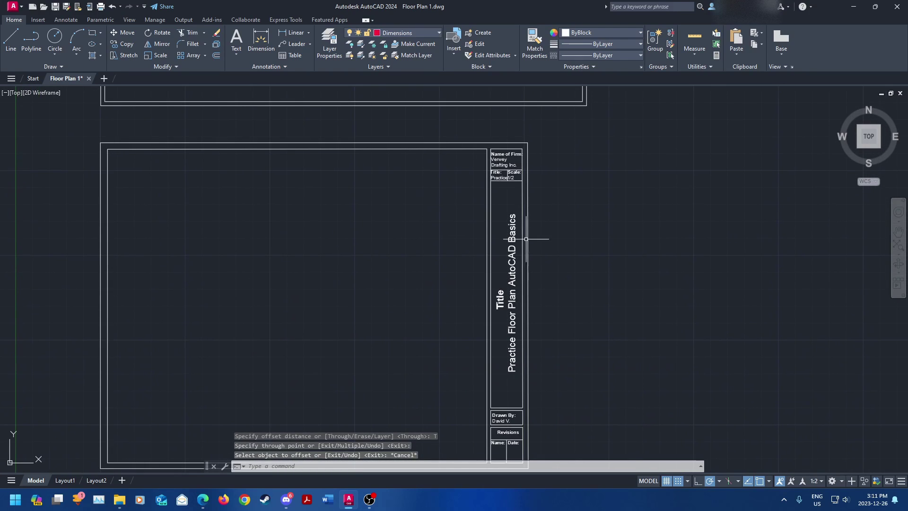
pyautogui.moveTo(579, 321)
pyautogui.mouseDown(button='middle')
pyautogui.moveTo(537, 271)
pyautogui.moveTo(492, 361)
pyautogui.moveTo(458, 249)
pyautogui.mouseUp(button='middle')
pyautogui.click(527, 199)
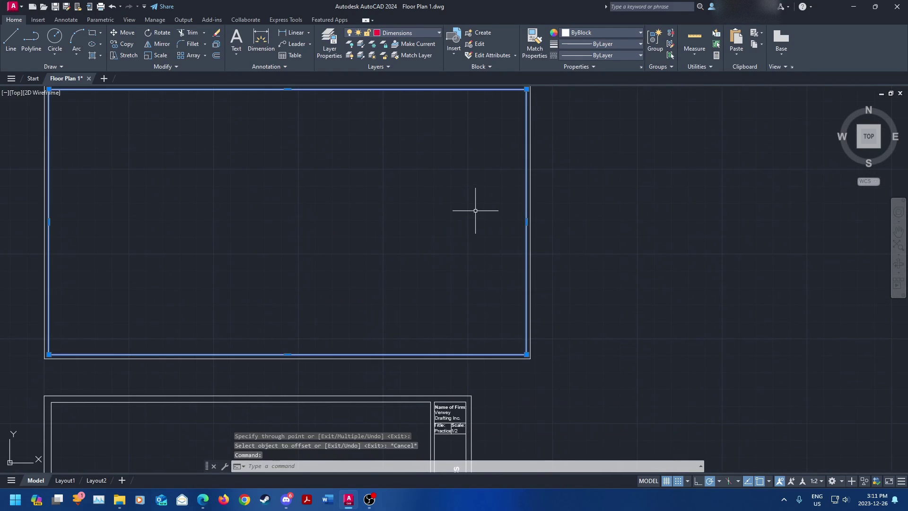
pyautogui.press('Escape')
pyautogui.click(11, 38)
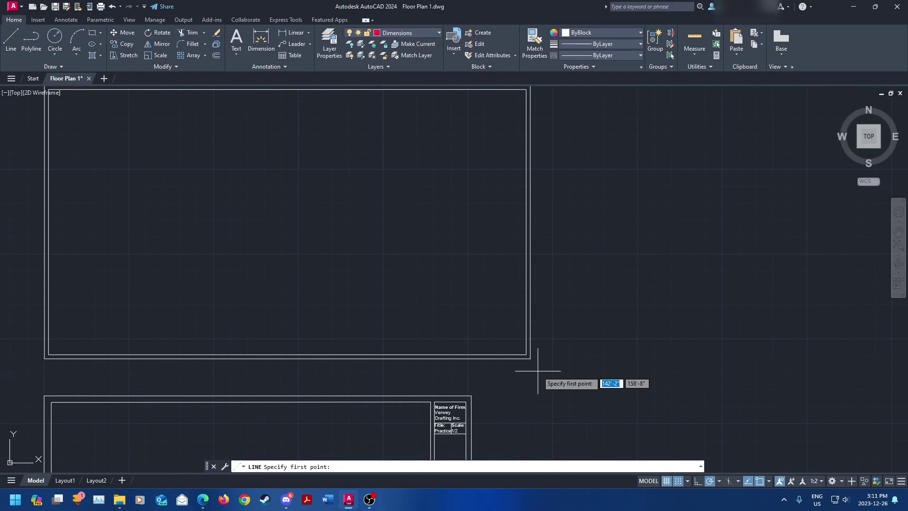
pyautogui.click(465, 354)
pyautogui.moveTo(461, 212); pyautogui.dragTo(450, 308, button='middle')
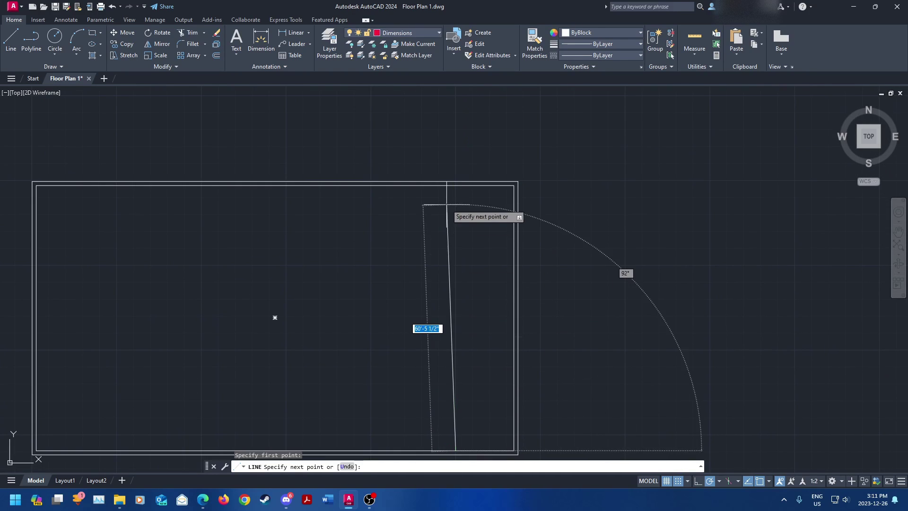
pyautogui.click(455, 184)
pyautogui.press('Escape')
# - Offset the vertical divider line slightly to the right with the Through option, matching the narrow gap between the border rectangles
pyautogui.moveTo(502, 384); pyautogui.dragTo(491, 301, button='middle')
pyautogui.moveTo(473, 401); pyautogui.dragTo(482, 122, button='middle')
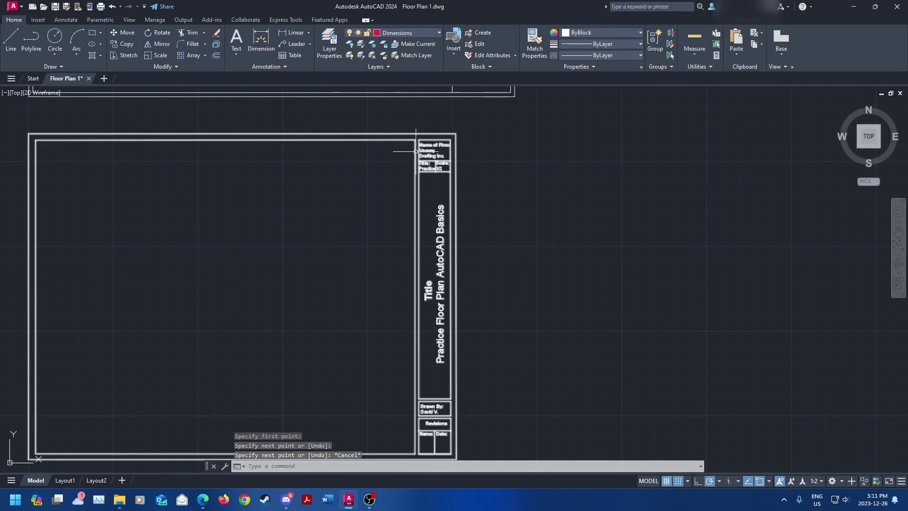
pyautogui.moveTo(416, 151); pyautogui.dragTo(402, 383, button='middle')
pyautogui.scroll(2, 466, 290)
pyautogui.moveTo(460, 338); pyautogui.dragTo(456, 248, button='middle')
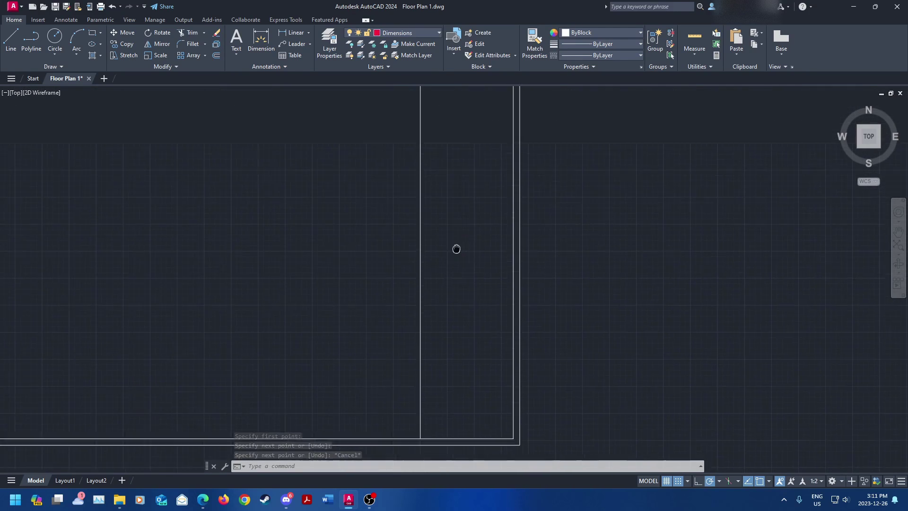
pyautogui.scroll(-2, 456, 248)
pyautogui.click(431, 249)
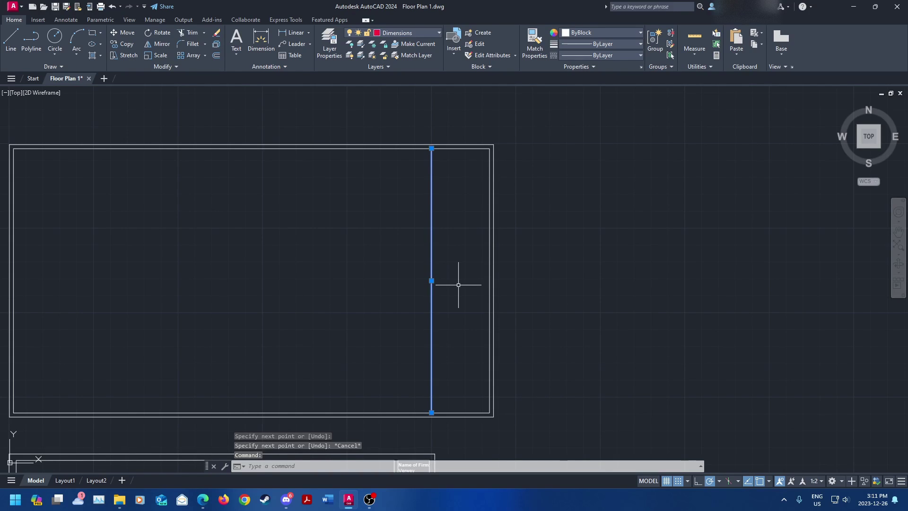
pyautogui.write('offset')
pyautogui.press('Return')
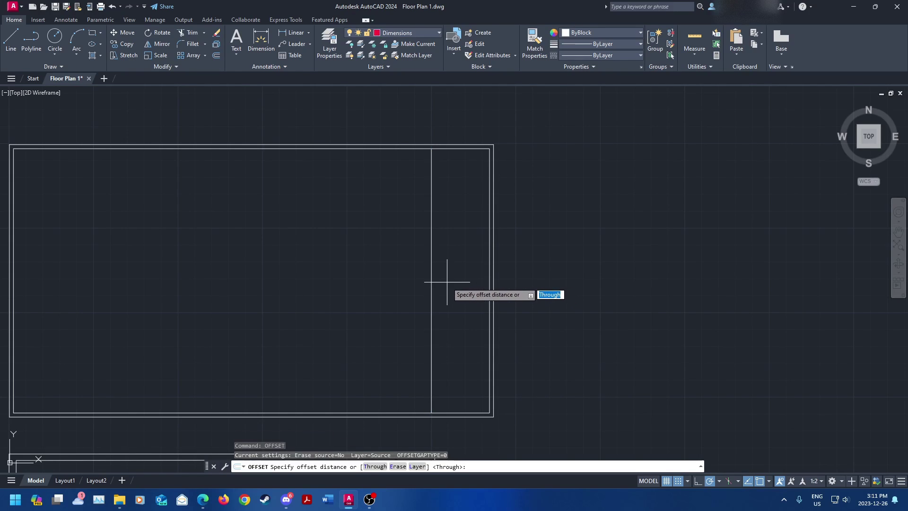
pyautogui.press('Return')
pyautogui.scroll(2, 430, 270)
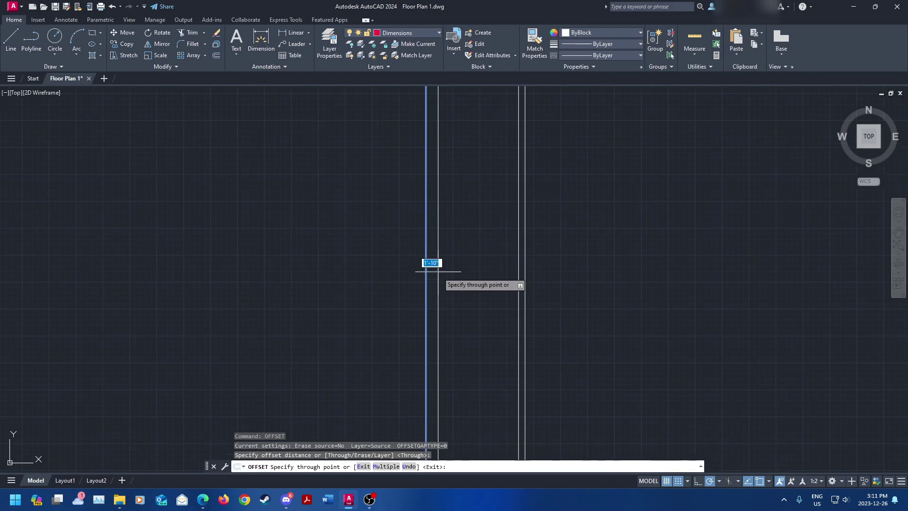
pyautogui.scroll(-4, 434, 276)
pyautogui.scroll(4, 426, 278)
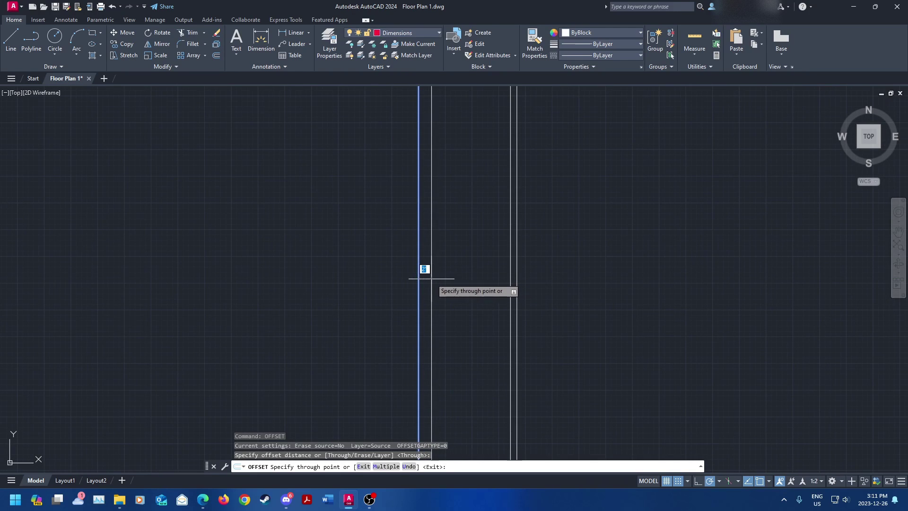
pyautogui.click(408, 285)
pyautogui.scroll(-4, 458, 318)
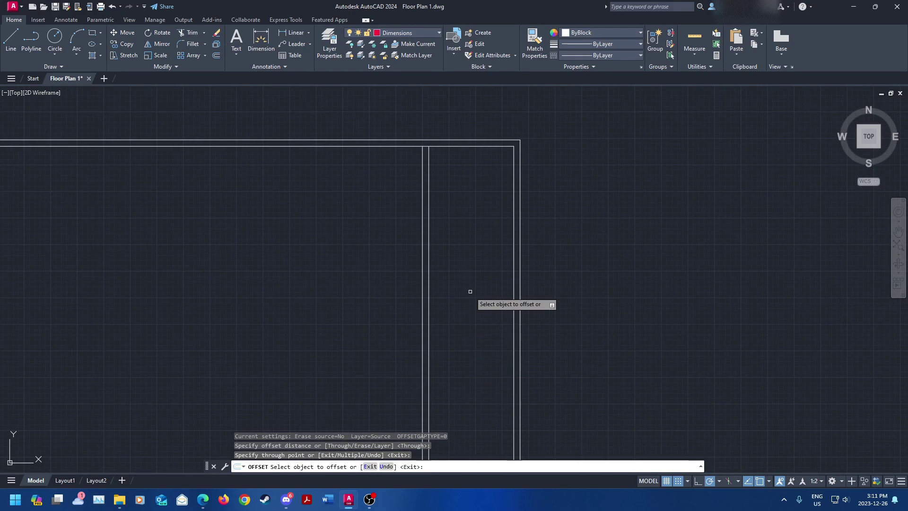
pyautogui.press('Escape')
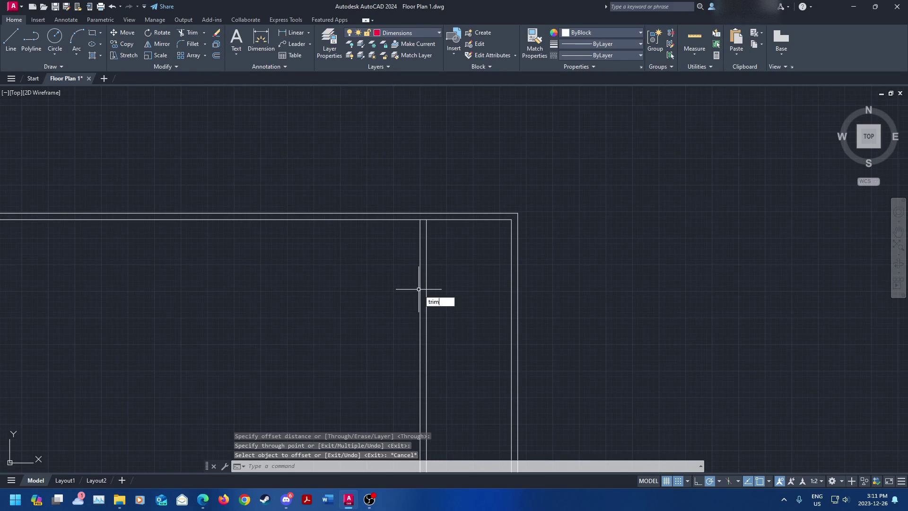
# - Trim the inner border's top and bottom segments between the two vertical divider lines
pyautogui.press('Return')
pyautogui.scroll(5, 416, 203)
pyautogui.click(387, 202)
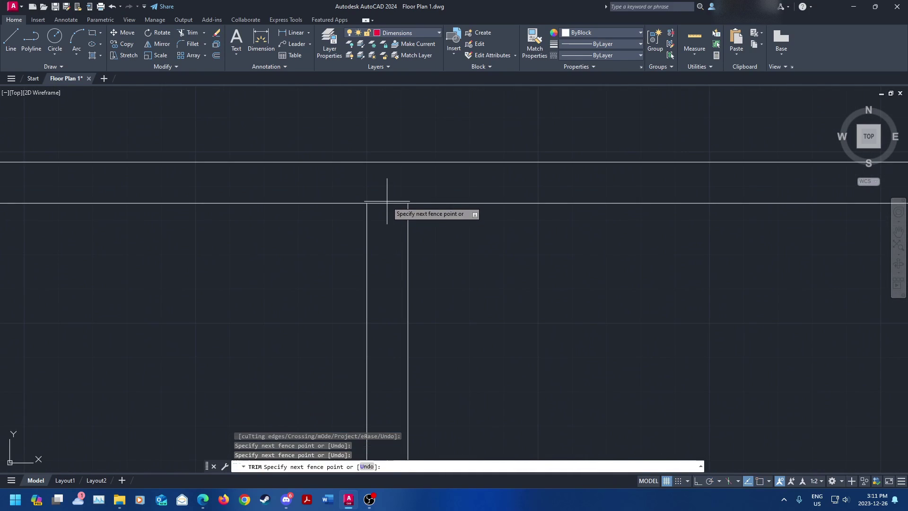
pyautogui.scroll(2, 392, 213)
pyautogui.press('Return')
pyautogui.scroll(-8, 453, 376)
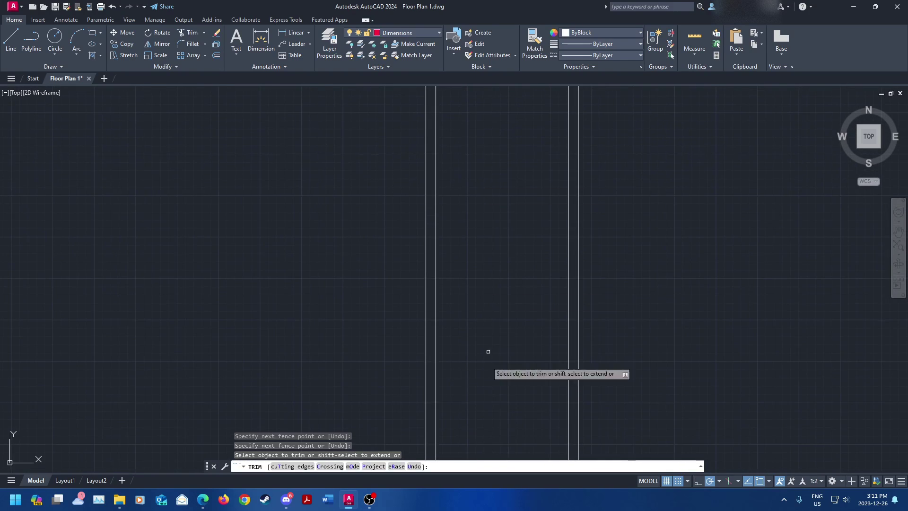
pyautogui.scroll(-3, 444, 348)
pyautogui.scroll(3, 494, 255)
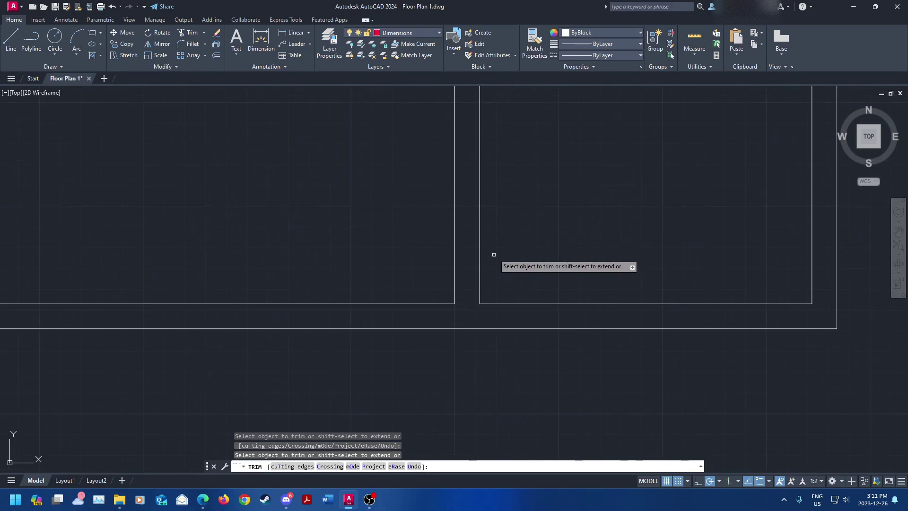
pyautogui.scroll(2, 475, 330)
pyautogui.press('Escape')
pyautogui.scroll(4, 487, 293)
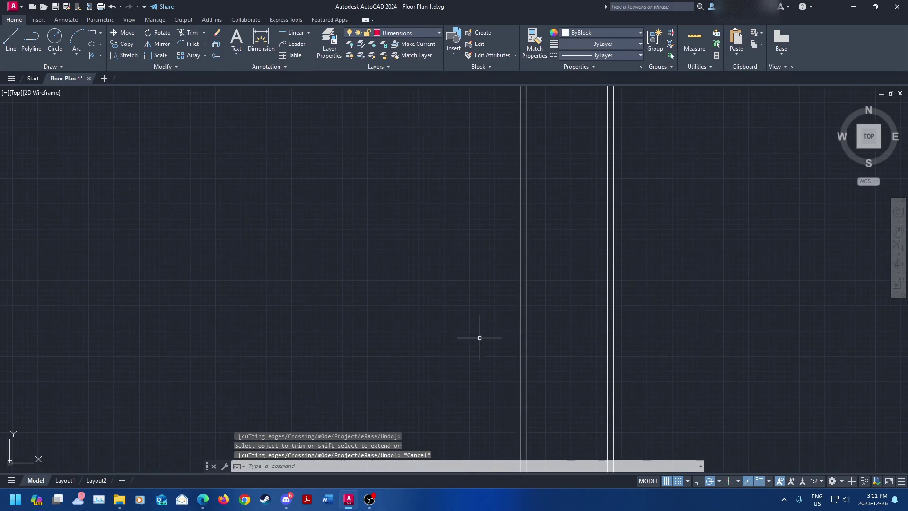
pyautogui.scroll(-5, 479, 338)
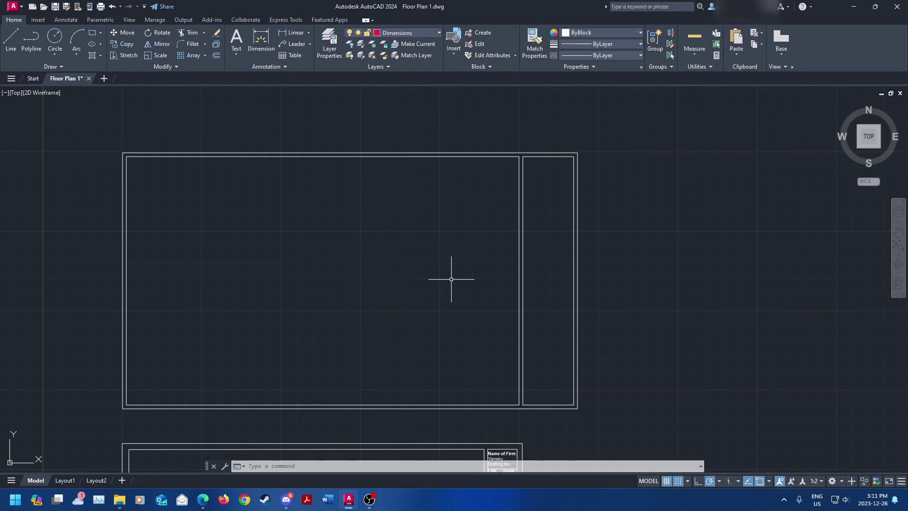
pyautogui.moveTo(451, 279)
pyautogui.mouseDown(button='middle')
pyautogui.moveTo(324, 322)
pyautogui.moveTo(407, 265)
pyautogui.moveTo(416, 343)
pyautogui.moveTo(439, 378)
pyautogui.mouseUp(button='middle')
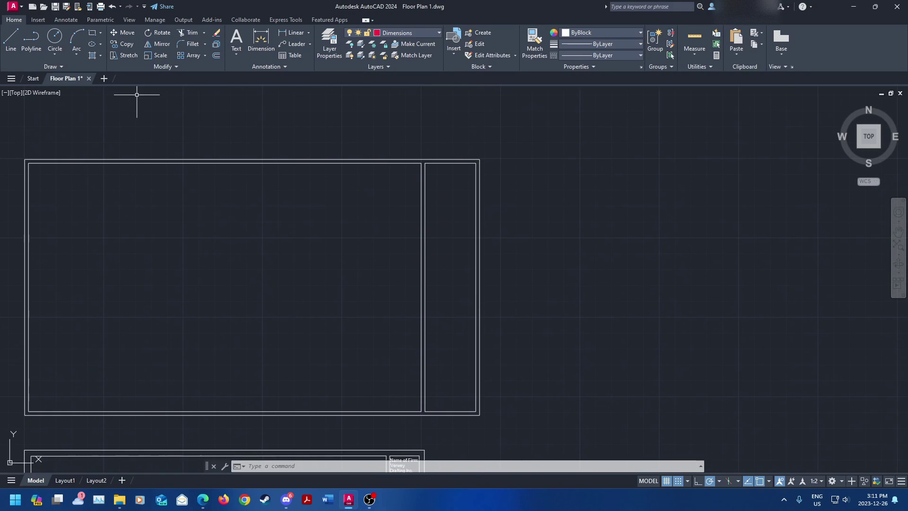
pyautogui.write('l')
pyautogui.press('Return')
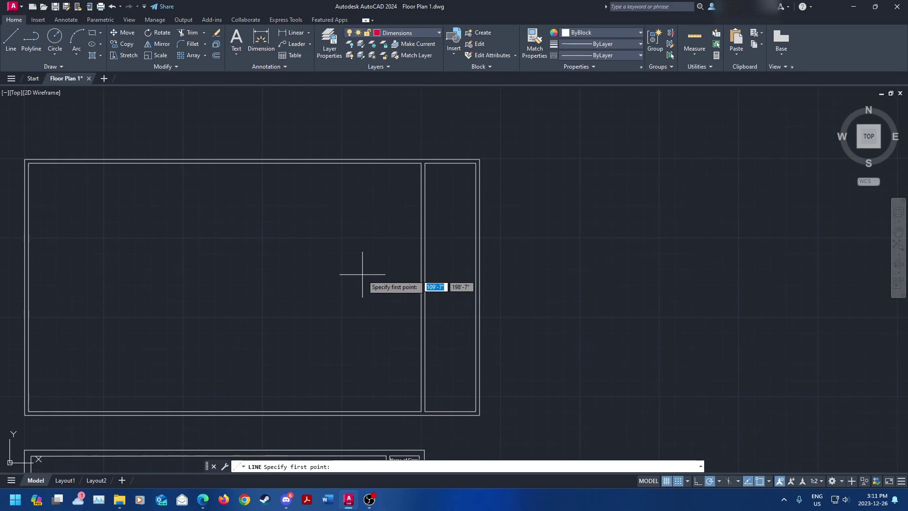
pyautogui.moveTo(401, 289)
pyautogui.mouseDown(button='middle')
pyautogui.moveTo(494, 278)
pyautogui.moveTo(459, 232)
pyautogui.mouseUp(button='middle')
pyautogui.press('Escape')
# - Examine the existing sheet's title column from the firm name, title and scale boxes down to the drawn-by and revisions boxes
pyautogui.scroll(4, 474, 245)
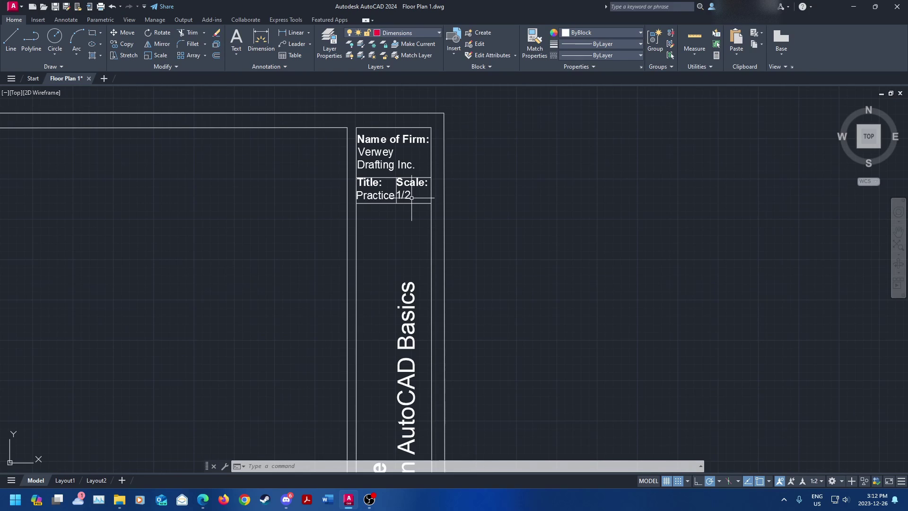
pyautogui.scroll(-2, 417, 250)
pyautogui.moveTo(377, 334); pyautogui.dragTo(423, 284, button='middle')
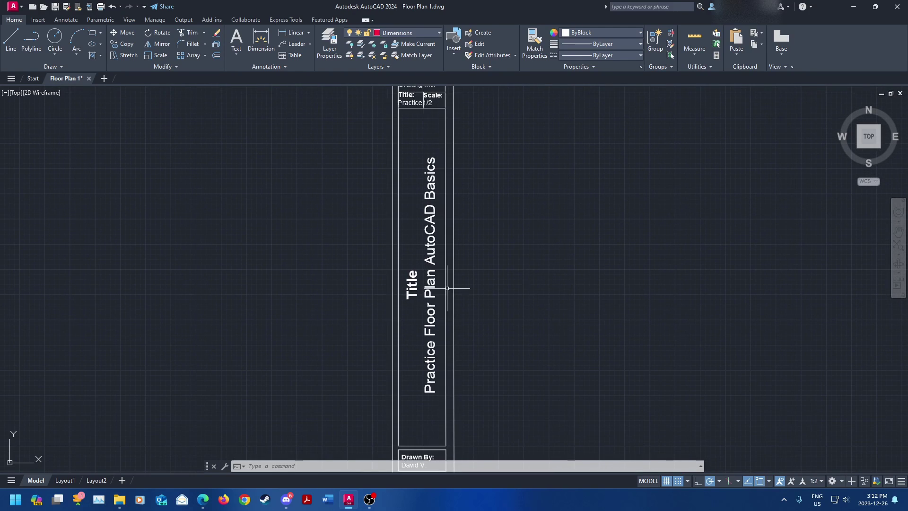
pyautogui.moveTo(419, 456); pyautogui.dragTo(430, 300, button='middle')
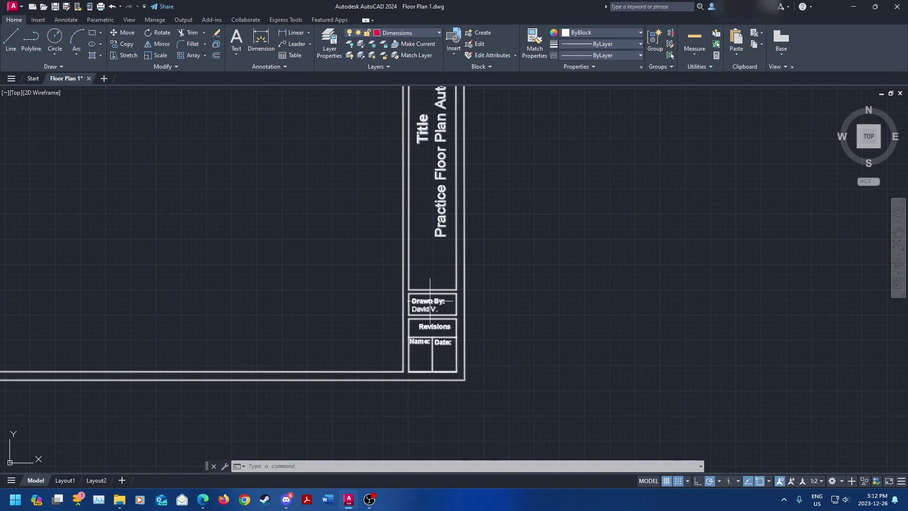
pyautogui.moveTo(480, 183); pyautogui.dragTo(442, 405, button='middle')
pyautogui.moveTo(434, 251); pyautogui.dragTo(433, 291, button='middle')
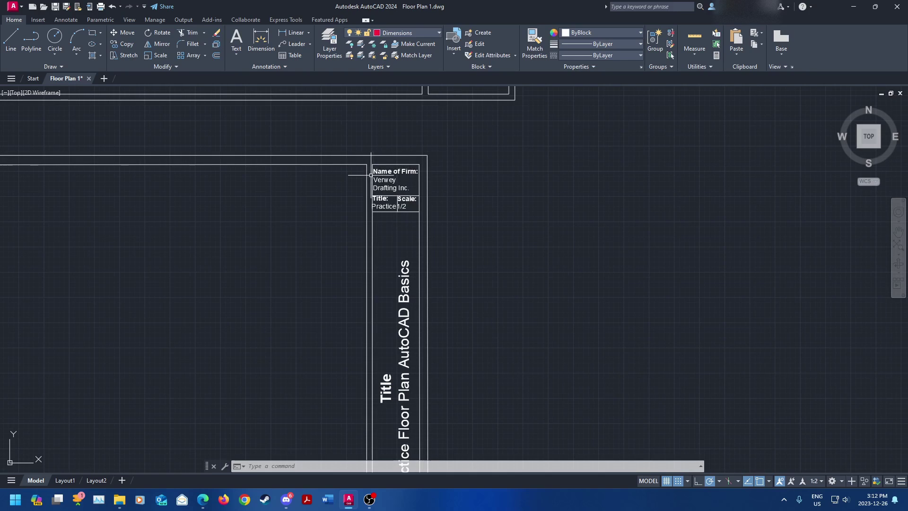
pyautogui.scroll(-5, 445, 232)
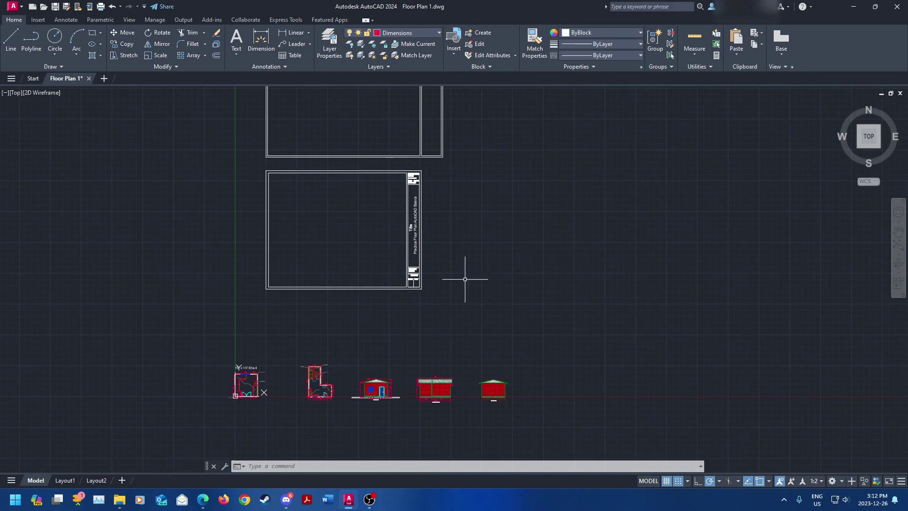
pyautogui.scroll(5, 424, 266)
pyautogui.moveTo(424, 266); pyautogui.dragTo(419, 311, button='middle')
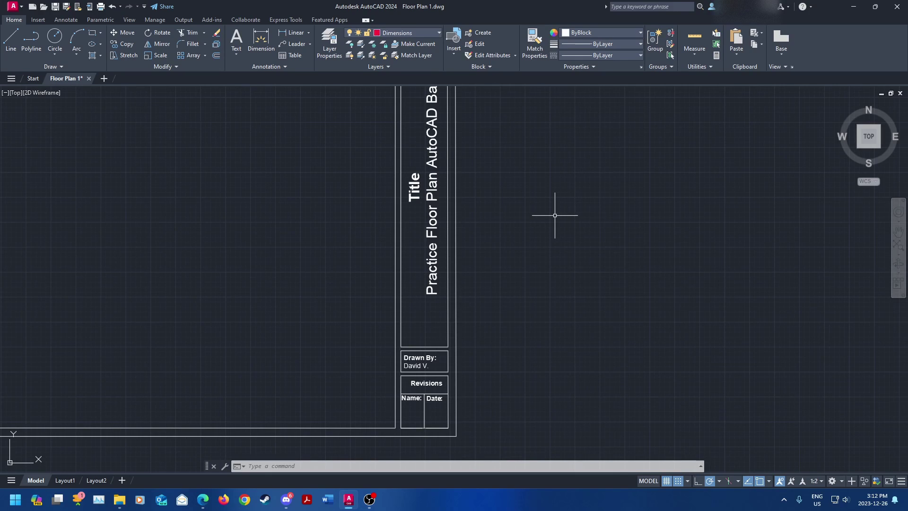
pyautogui.scroll(-4, 559, 209)
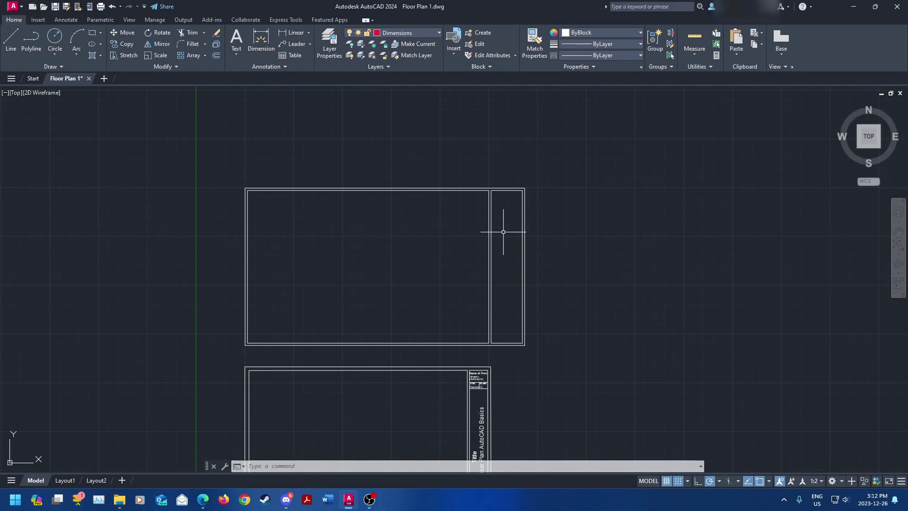
pyautogui.scroll(4, 523, 265)
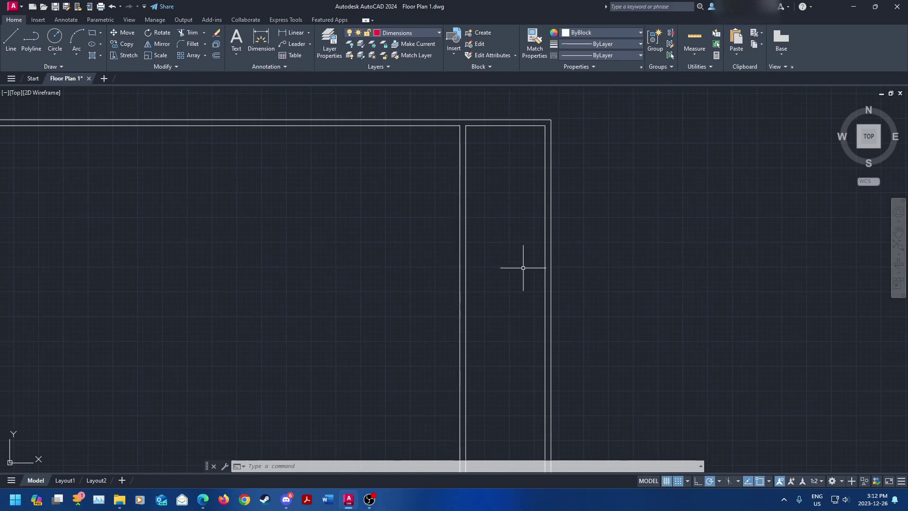
pyautogui.scroll(-2, 501, 276)
pyautogui.moveTo(500, 276)
pyautogui.mouseDown(button='middle')
pyautogui.moveTo(430, 249)
pyautogui.moveTo(425, 259)
pyautogui.mouseUp(button='middle')
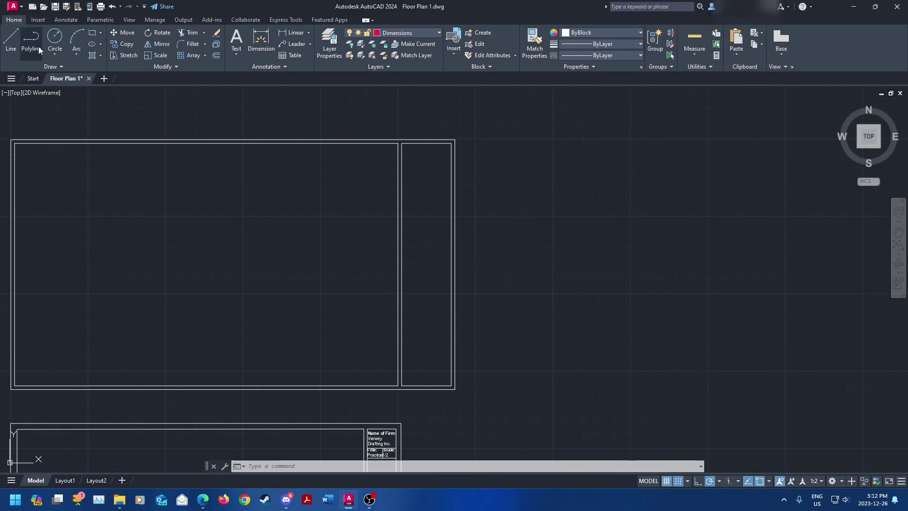
pyautogui.click(14, 52)
pyautogui.scroll(4, 395, 199)
pyautogui.press('Escape')
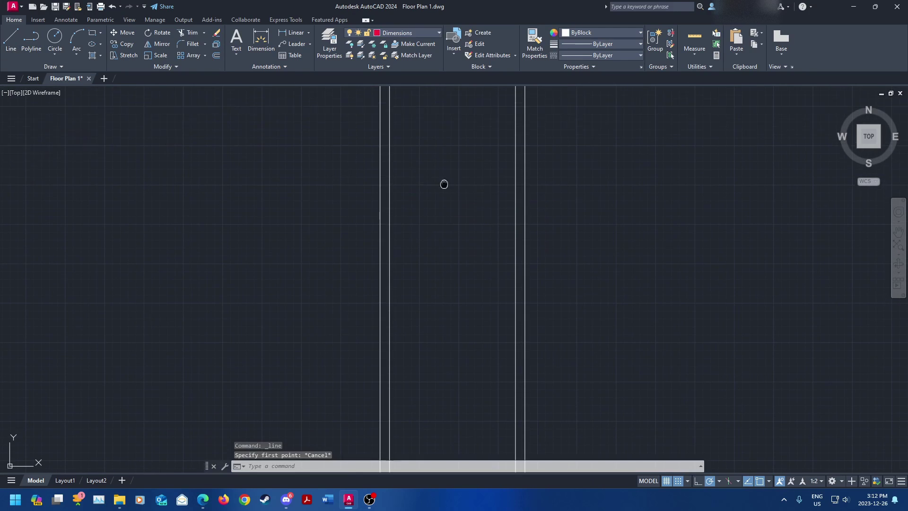
# - Draw a horizontal line about 13'-4" long across the new sheet's title column, marking off a box at its upper end
pyautogui.moveTo(444, 184); pyautogui.dragTo(427, 265, button='middle')
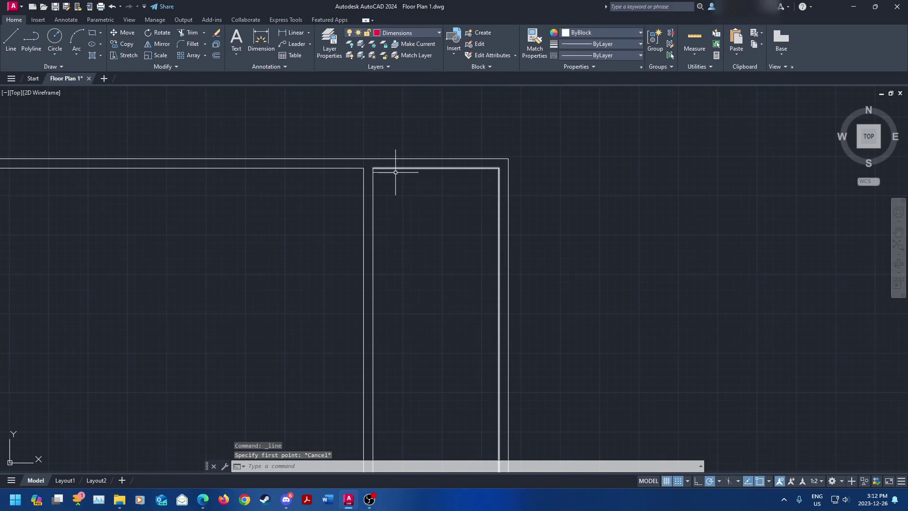
pyautogui.click(12, 45)
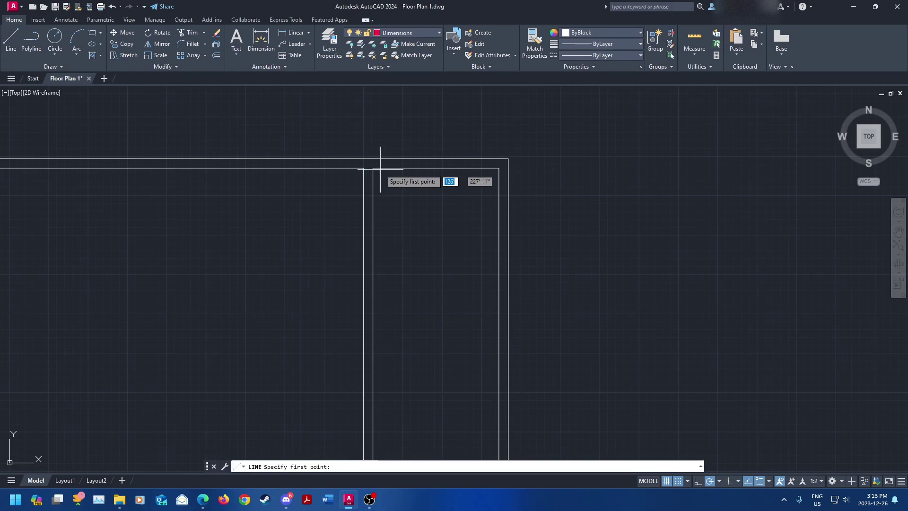
pyautogui.moveTo(373, 167)
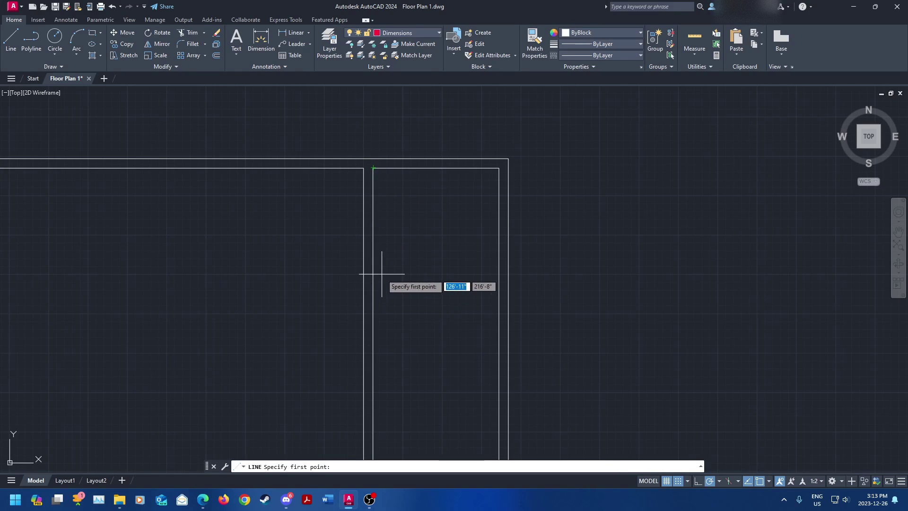
pyautogui.click(373, 313)
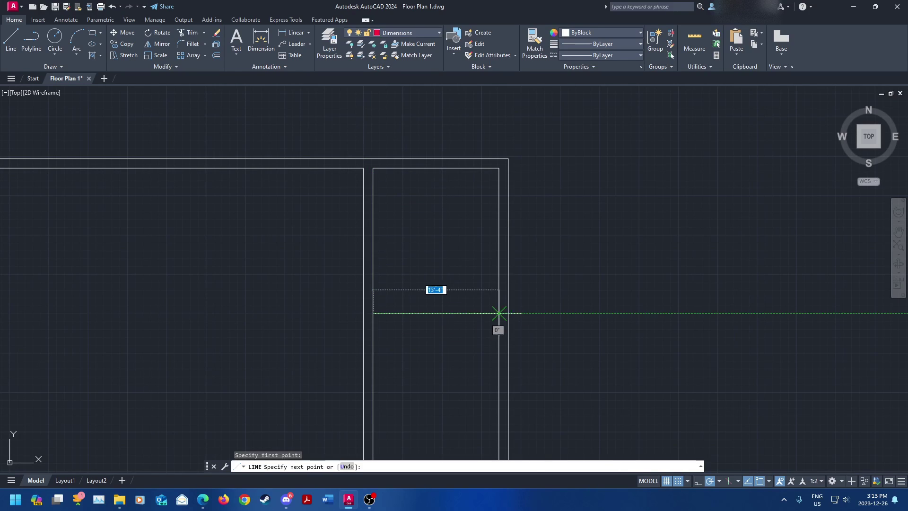
pyautogui.click(498, 313)
pyautogui.press('Escape')
# - Offset the horizontal line in the title column slightly downward, using two picked points for the narrow gap distance
pyautogui.moveTo(476, 381); pyautogui.dragTo(454, 325, button='middle')
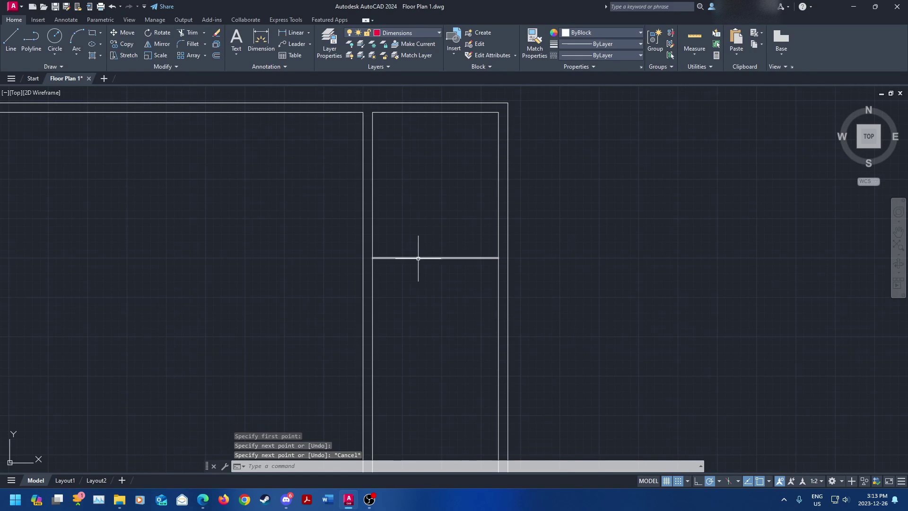
pyautogui.click(419, 258)
pyautogui.press('Return')
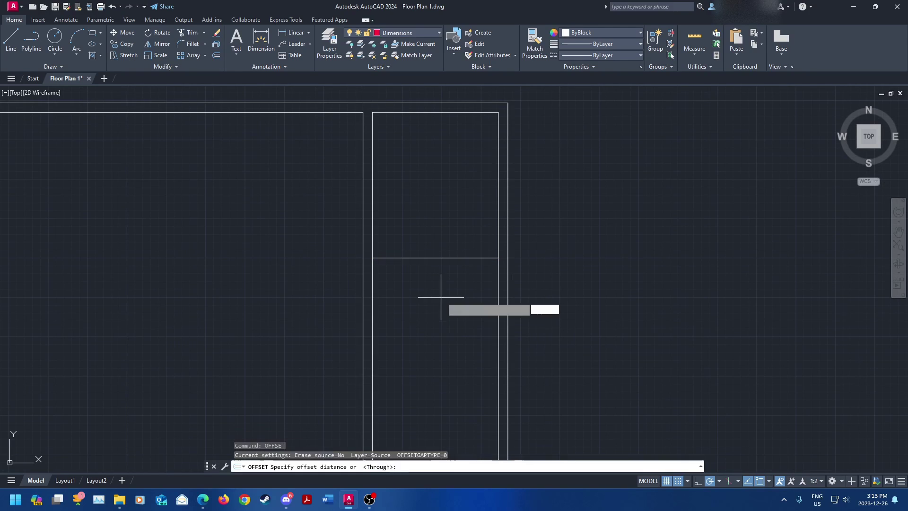
pyautogui.click(436, 257)
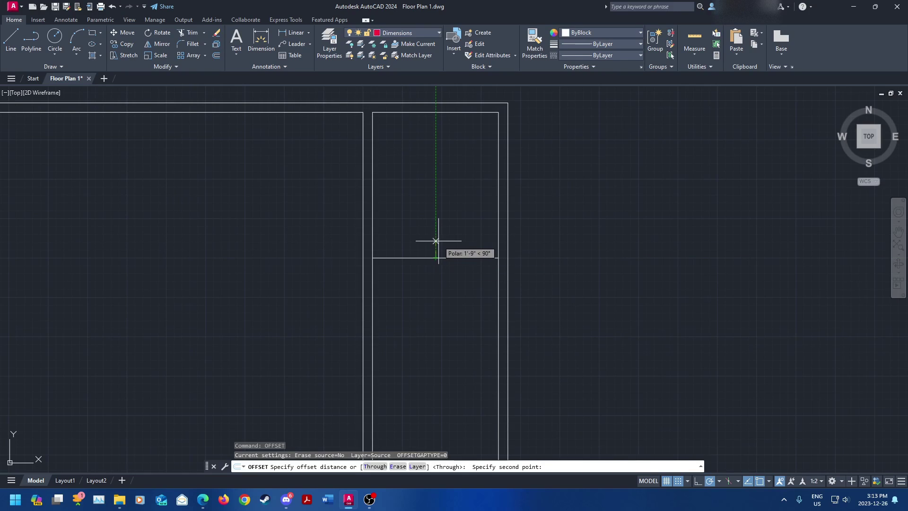
pyautogui.click(435, 248)
pyautogui.click(435, 273)
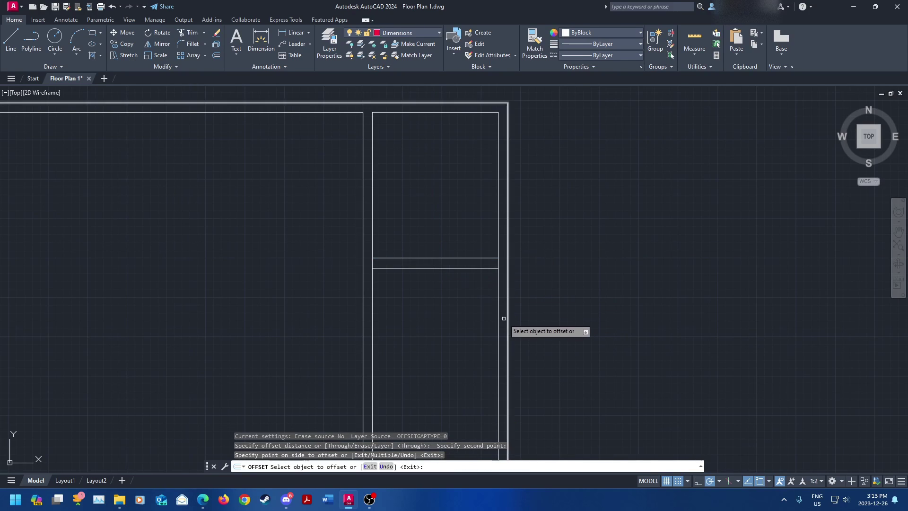
pyautogui.moveTo(504, 319); pyautogui.dragTo(469, 252, button='middle')
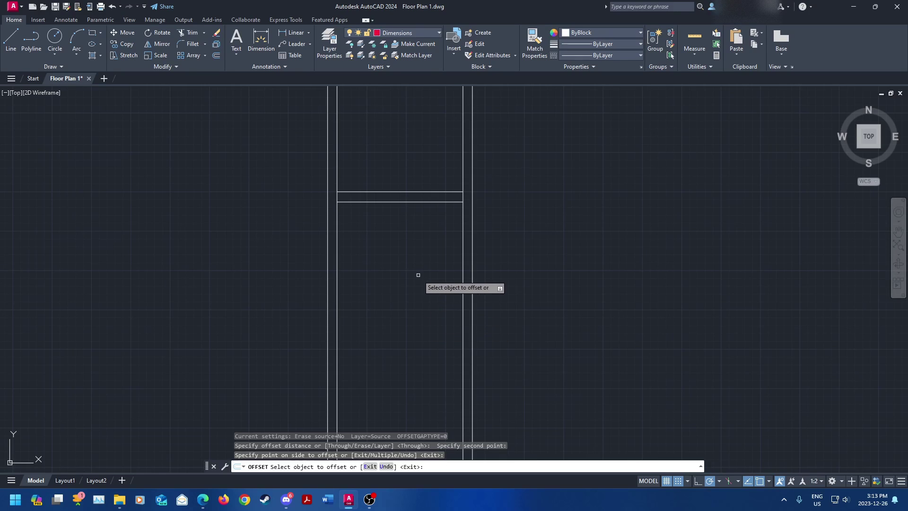
pyautogui.press('Escape')
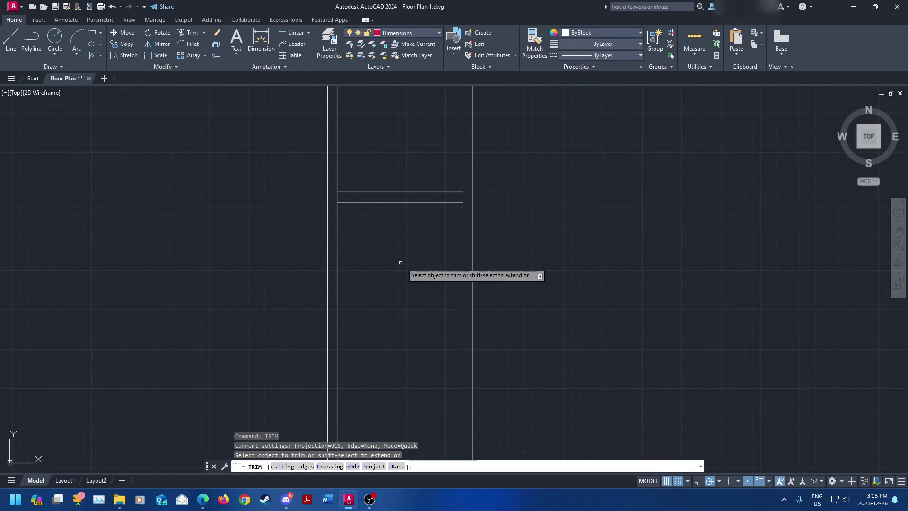
# - Trim the title column's vertical sides between the two horizontal lines to separate the upper and lower boxes
pyautogui.click(463, 197)
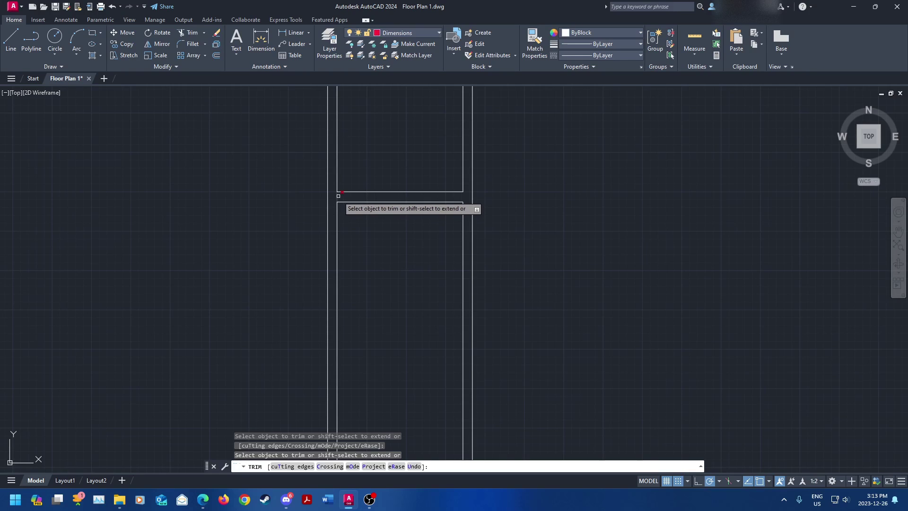
pyautogui.press('Escape')
pyautogui.scroll(-1, 413, 356)
pyautogui.moveTo(413, 357); pyautogui.dragTo(425, 248, button='middle')
pyautogui.moveTo(401, 143); pyautogui.dragTo(433, 263, button='middle')
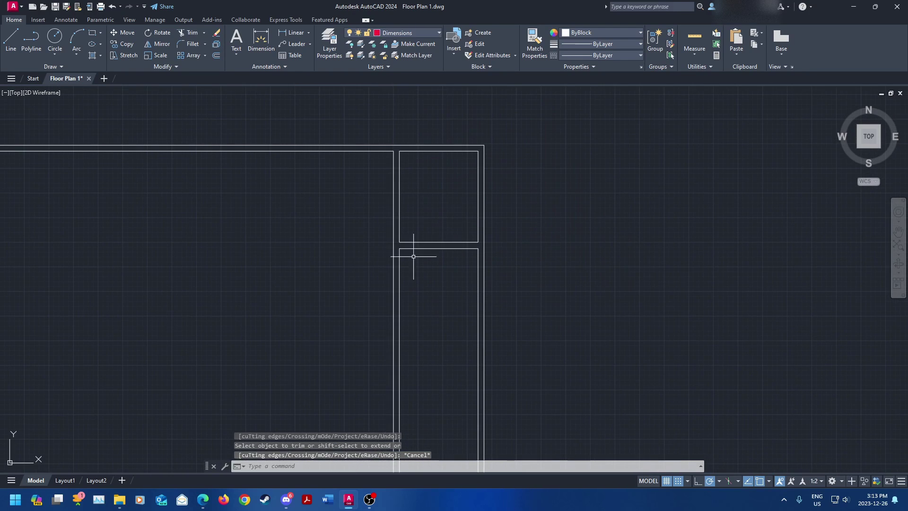
pyautogui.scroll(1, 444, 246)
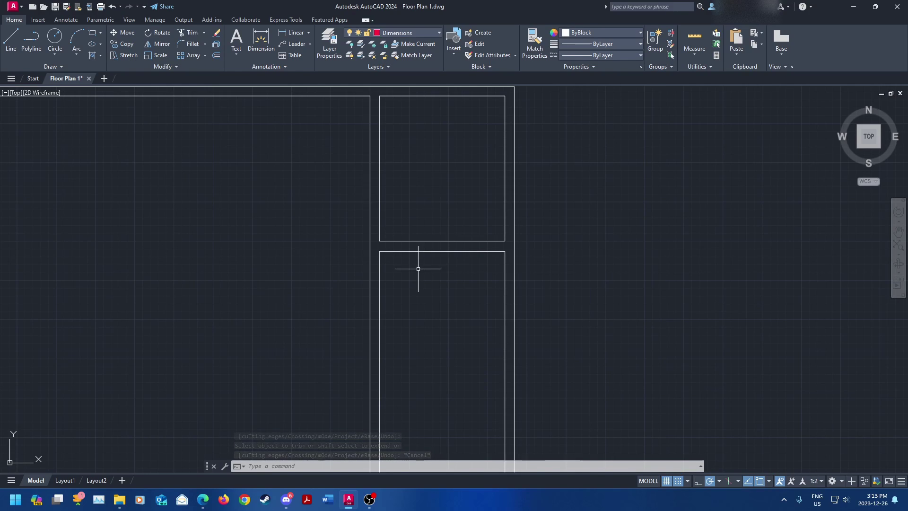
# - Undo the trim and the offset of the horizontal line in the title column
pyautogui.hotkey('ctrl', 'z')
pyautogui.hotkey('ctrl', 'z')
pyautogui.hotkey('ctrl', 'z')
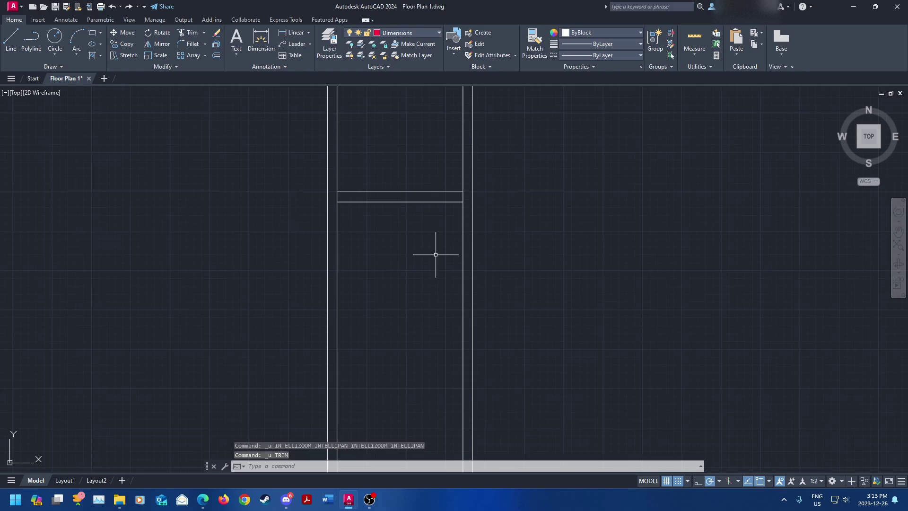
# - Compare the new sheet with the existing one below it, examining the layout of the existing title column
pyautogui.moveTo(432, 243)
pyautogui.mouseDown(button='middle')
pyautogui.moveTo(427, 303)
pyautogui.moveTo(430, 168)
pyautogui.mouseUp(button='middle')
pyautogui.scroll(-2, 461, 265)
pyautogui.scroll(-2, 449, 337)
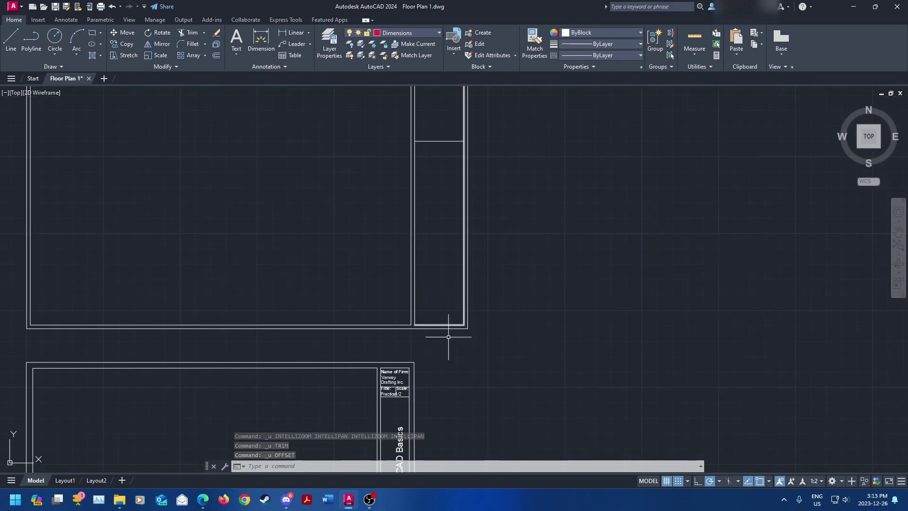
pyautogui.moveTo(449, 336); pyautogui.dragTo(443, 286, button='middle')
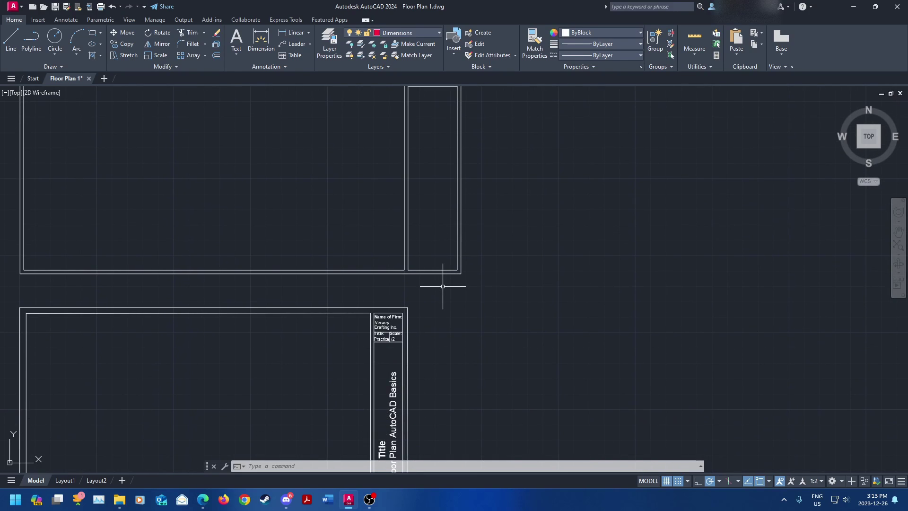
pyautogui.moveTo(444, 286)
pyautogui.mouseDown(button='middle')
pyautogui.moveTo(430, 330)
pyautogui.moveTo(462, 286)
pyautogui.mouseUp(button='middle')
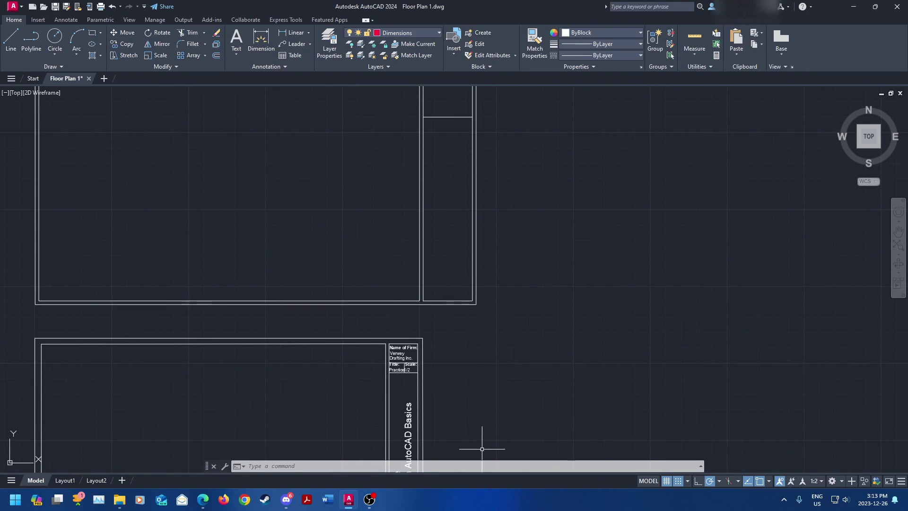
pyautogui.moveTo(480, 442); pyautogui.dragTo(463, 301, button='middle')
pyautogui.moveTo(448, 376); pyautogui.dragTo(449, 335, button='middle')
pyautogui.moveTo(347, 312); pyautogui.dragTo(355, 282, button='middle')
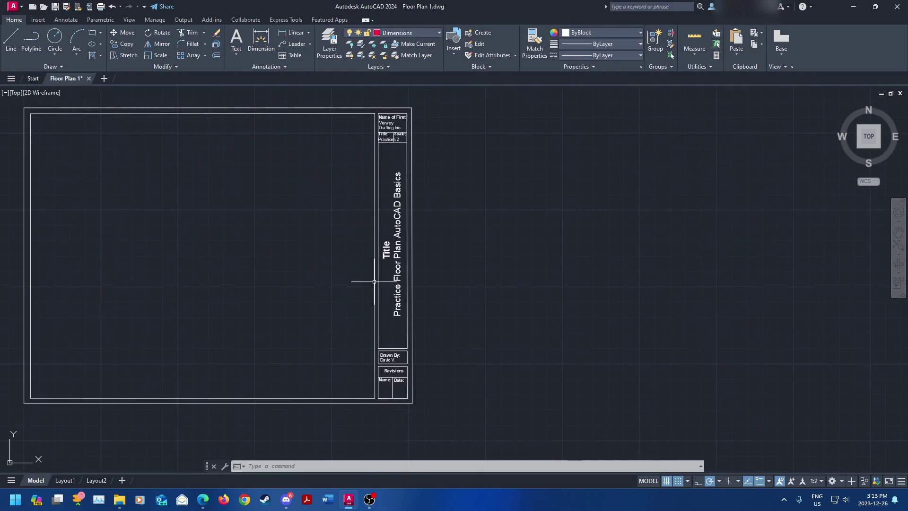
pyautogui.scroll(2, 386, 274)
pyautogui.moveTo(463, 431); pyautogui.dragTo(464, 371, button='middle')
pyautogui.moveTo(401, 289)
pyautogui.mouseDown(button='middle')
pyautogui.moveTo(420, 468)
pyautogui.moveTo(486, 263)
pyautogui.moveTo(457, 306)
pyautogui.moveTo(487, 288)
pyautogui.mouseUp(button='middle')
pyautogui.scroll(-2, 487, 263)
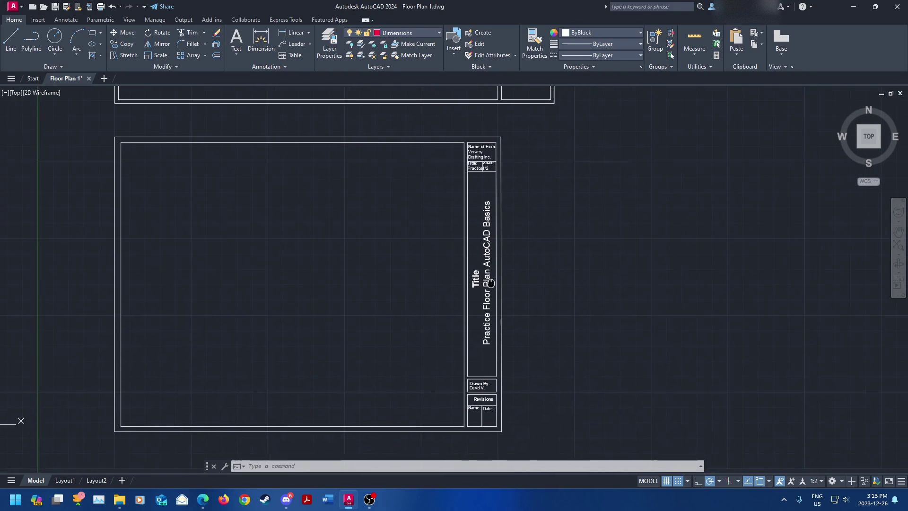
pyautogui.moveTo(450, 243)
pyautogui.mouseDown(button='middle')
pyautogui.moveTo(492, 253)
pyautogui.moveTo(490, 241)
pyautogui.mouseUp(button='middle')
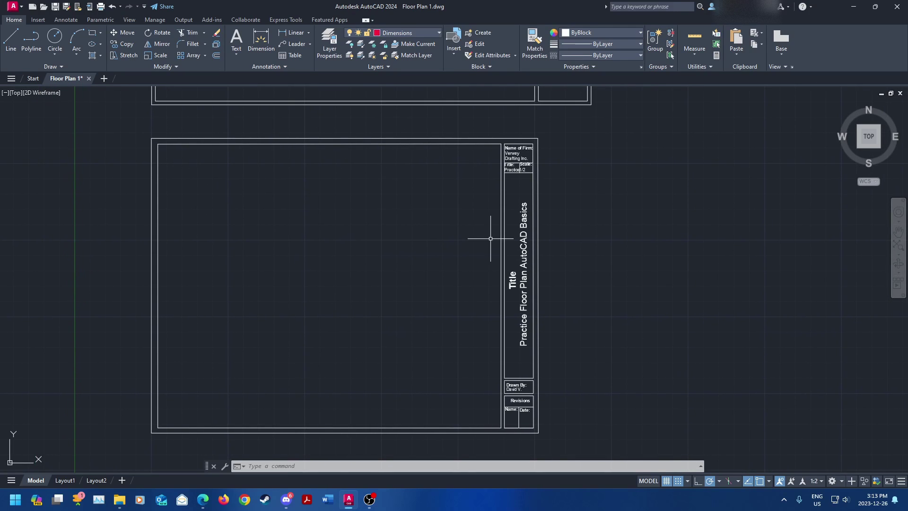
# - Examine how the existing title block sheet below the new one is grouped as a single block
pyautogui.click(519, 207)
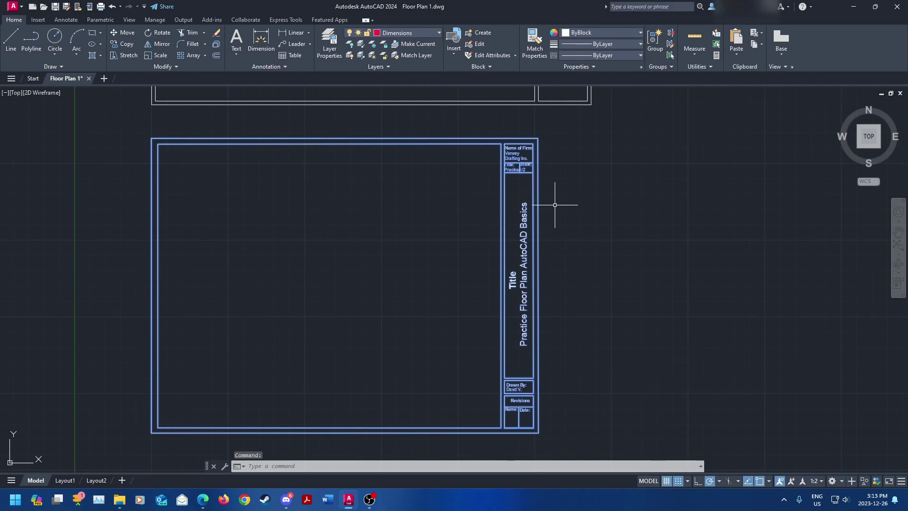
pyautogui.click(458, 55)
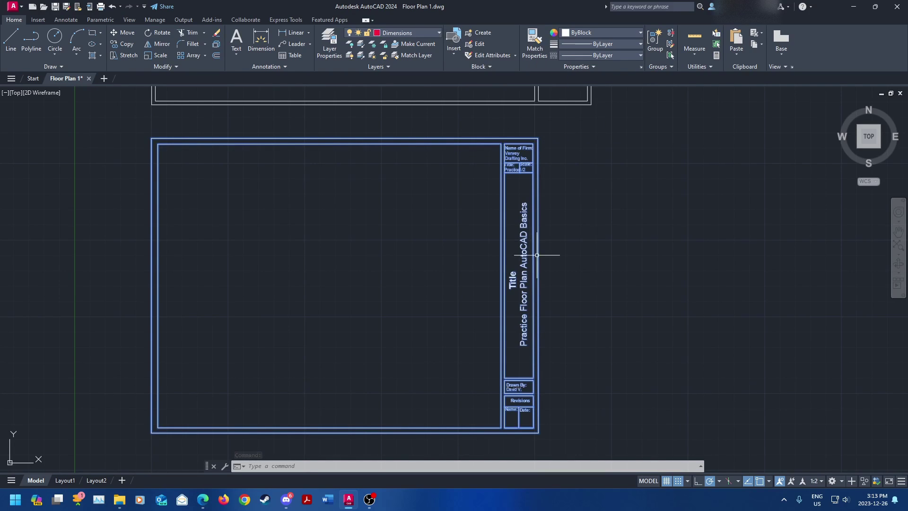
pyautogui.press('Escape')
pyautogui.click(130, 131)
pyautogui.click(612, 444)
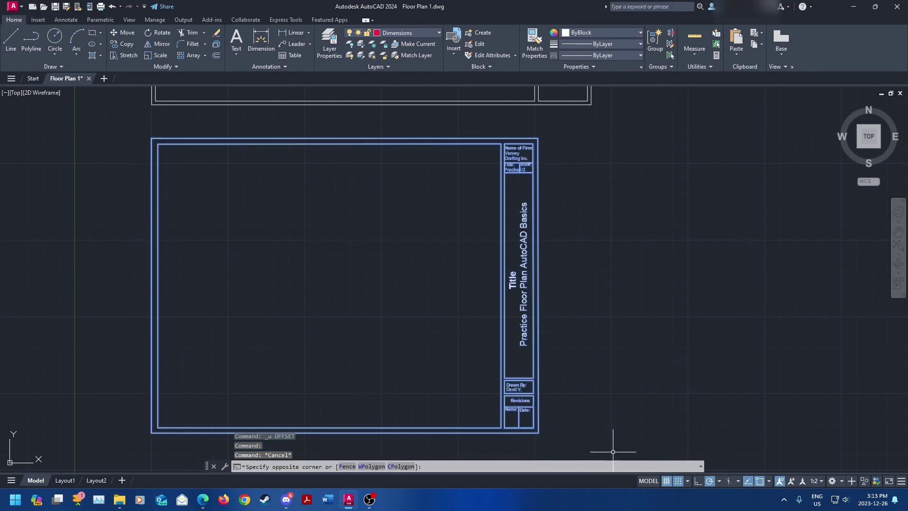
pyautogui.moveTo(652, 239); pyautogui.dragTo(660, 431, button='middle')
pyautogui.moveTo(617, 258); pyautogui.dragTo(620, 344, button='middle')
pyautogui.scroll(-3, 620, 345)
pyautogui.press('Escape')
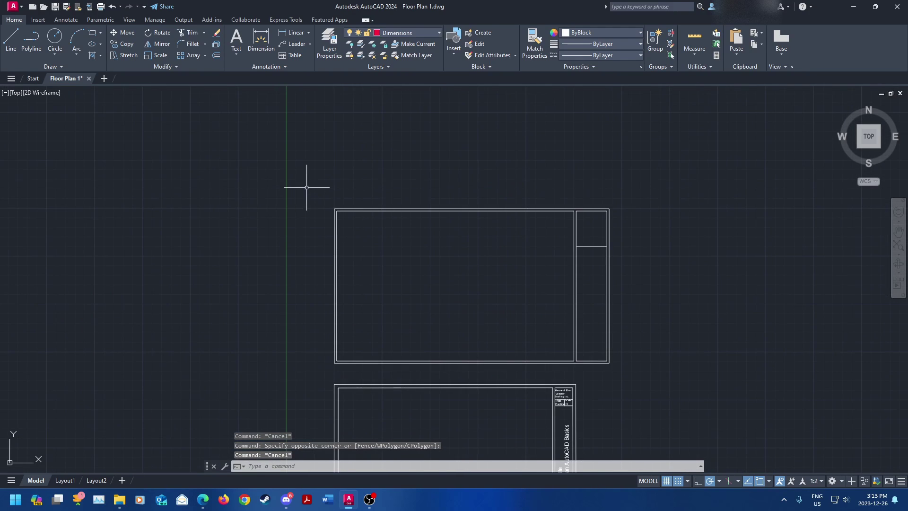
# - Convert the whole new title block sheet into a block named Title Block Test 2
pyautogui.click(312, 186)
pyautogui.click(633, 370)
pyautogui.moveTo(681, 344); pyautogui.dragTo(576, 318, button='middle')
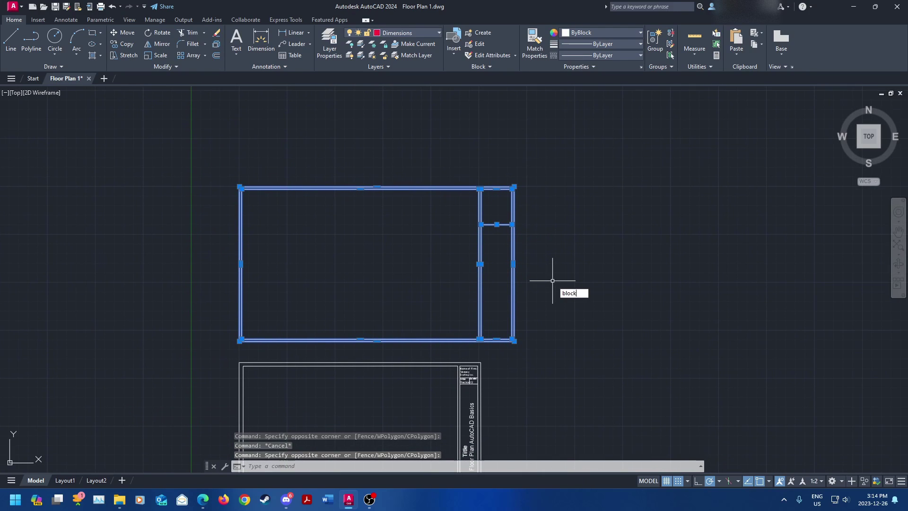
pyautogui.press('Return')
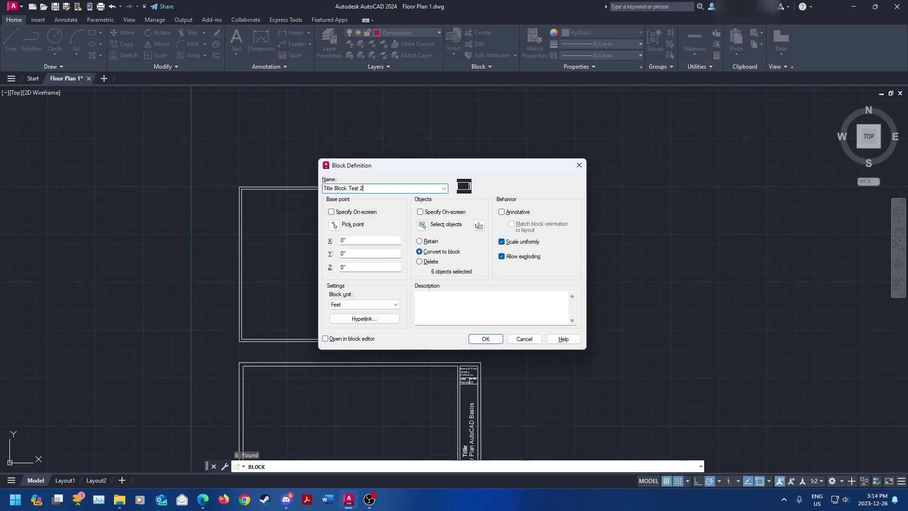
pyautogui.click(475, 341)
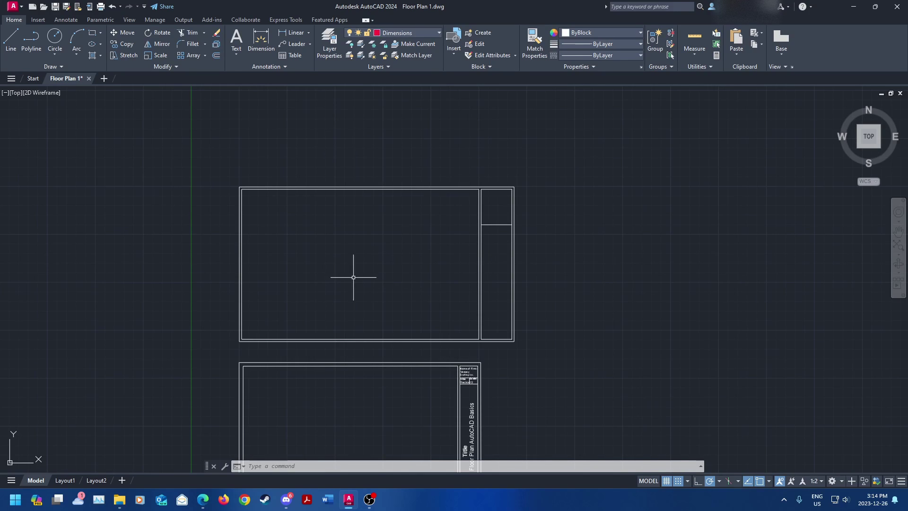
# - Review the existing title block sheet in model space and its title column on Layout1
pyautogui.moveTo(371, 318); pyautogui.dragTo(365, 151, button='middle')
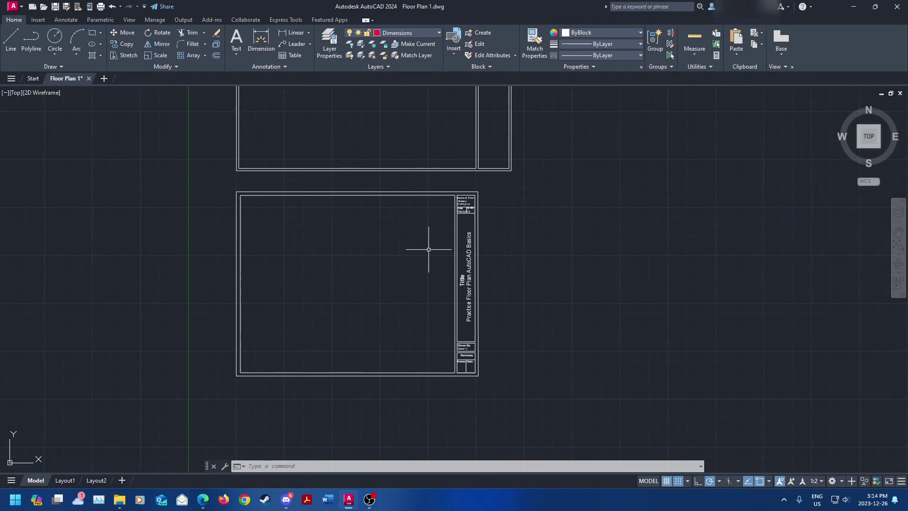
pyautogui.moveTo(428, 247)
pyautogui.mouseDown(button='middle')
pyautogui.moveTo(444, 229)
pyautogui.moveTo(448, 259)
pyautogui.mouseUp(button='middle')
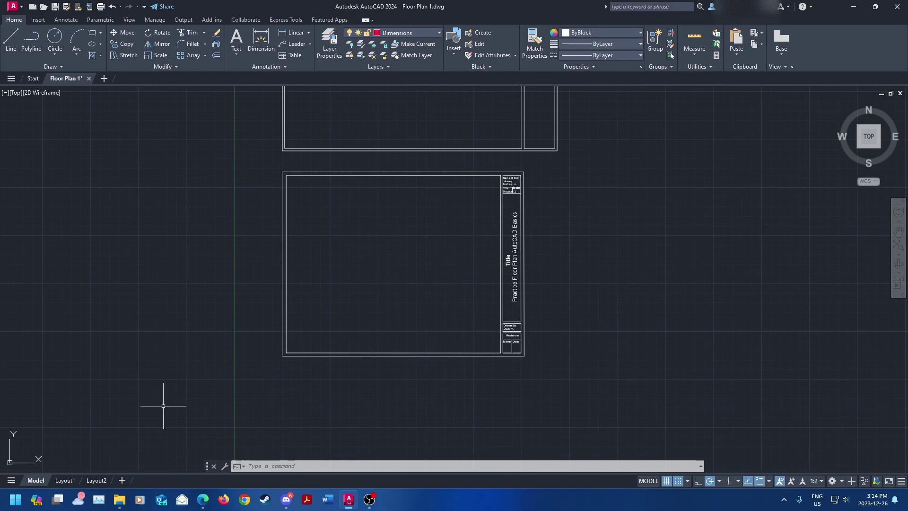
pyautogui.click(65, 480)
pyautogui.moveTo(344, 237); pyautogui.dragTo(376, 233, button='middle')
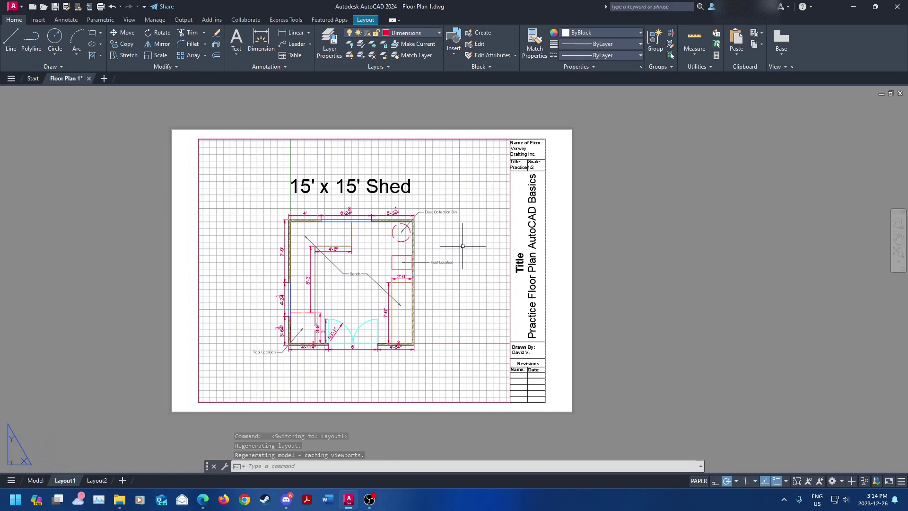
pyautogui.click(482, 130)
pyautogui.click(624, 423)
pyautogui.press('Escape')
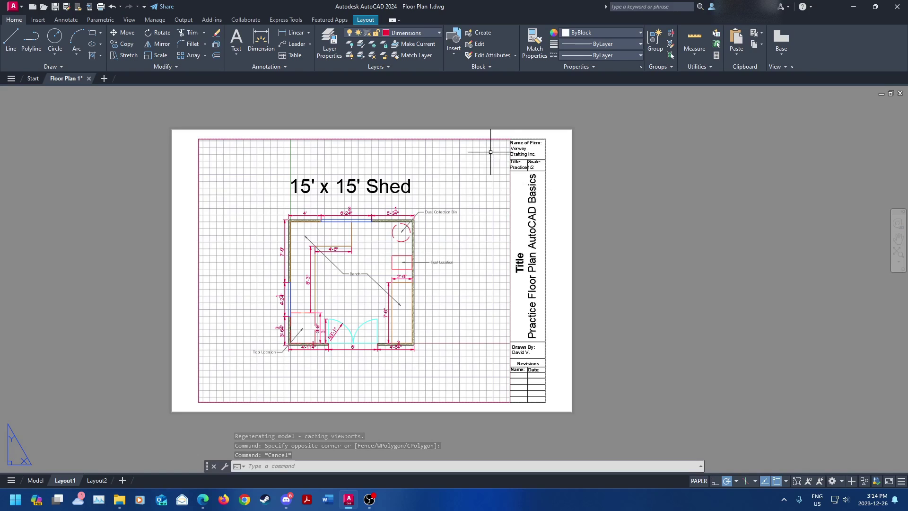
pyautogui.click(491, 131)
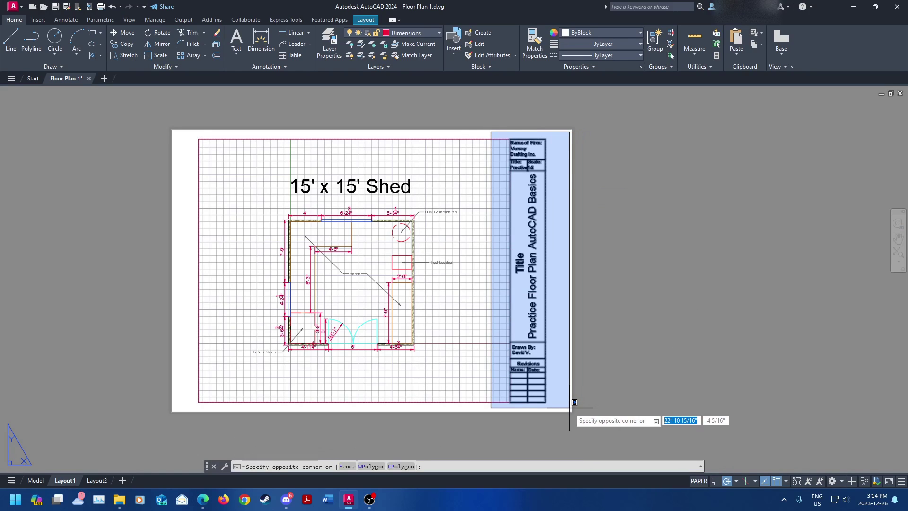
pyautogui.press('Escape')
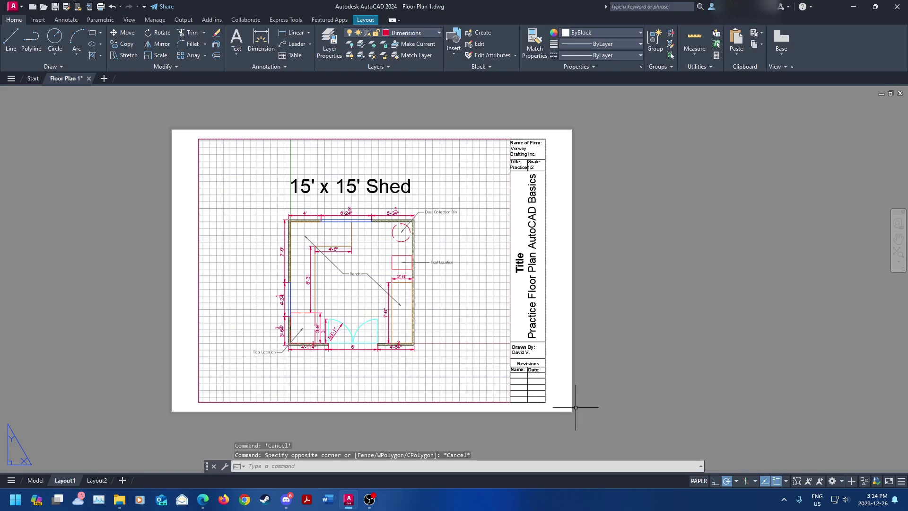
# - Adjust the Layout2 viewport's view to centre the L-shaped floor plan, and return to paper space
pyautogui.click(97, 481)
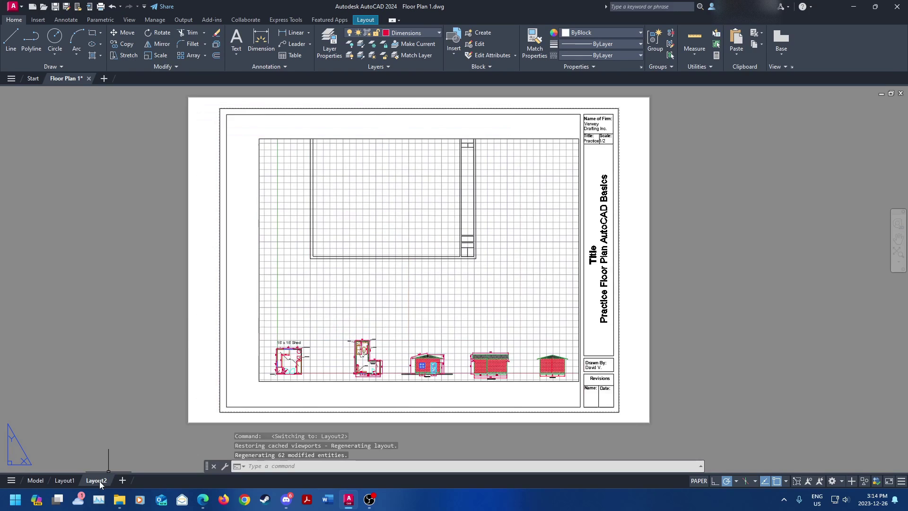
pyautogui.moveTo(477, 281); pyautogui.dragTo(485, 236, button='middle')
pyautogui.doubleClick(468, 286)
pyautogui.scroll(6, 369, 283)
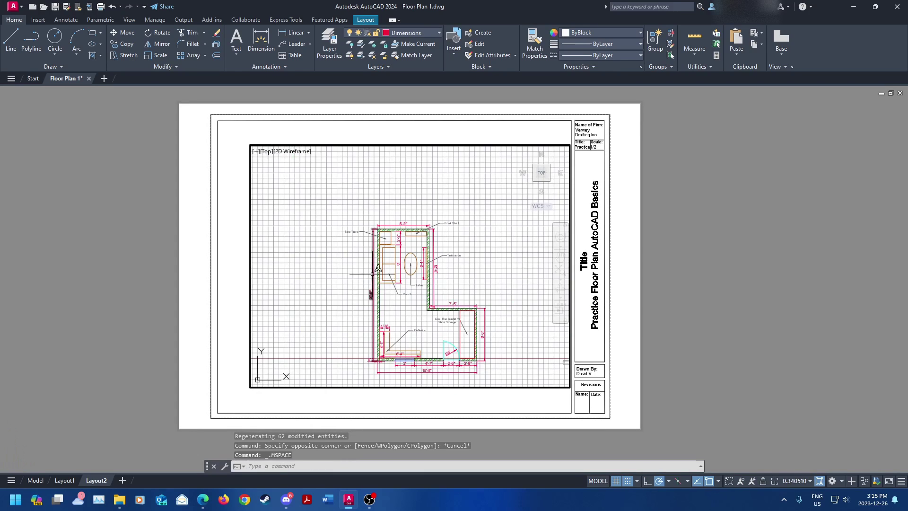
pyautogui.press('Escape')
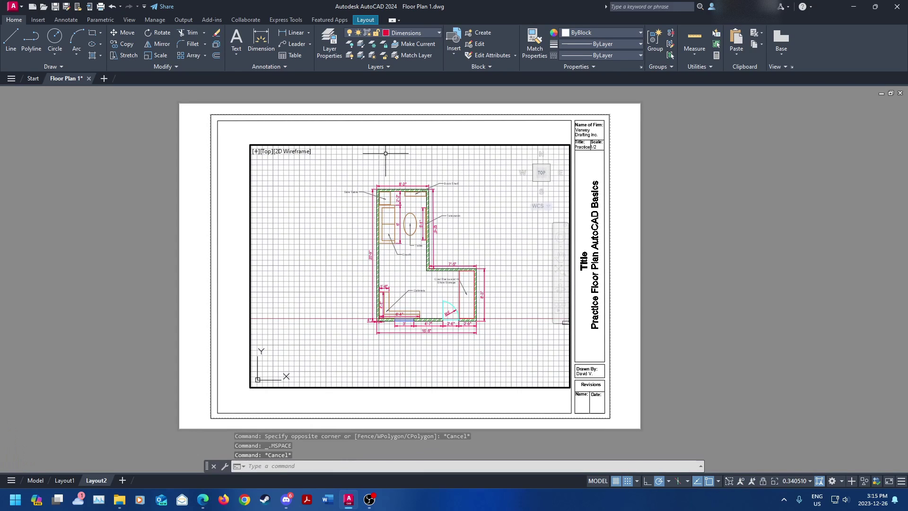
pyautogui.doubleClick(305, 141)
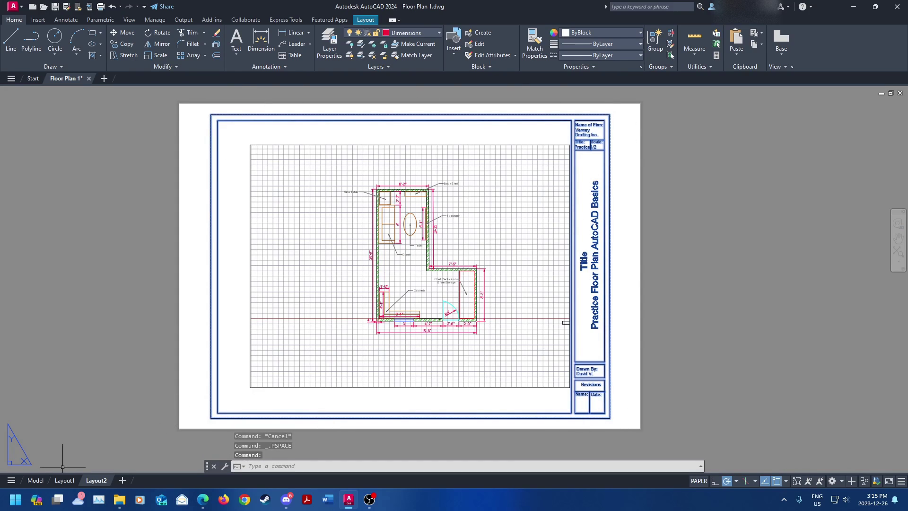
# - Examine the title column boxes and text on Layout1 up close
pyautogui.click(65, 481)
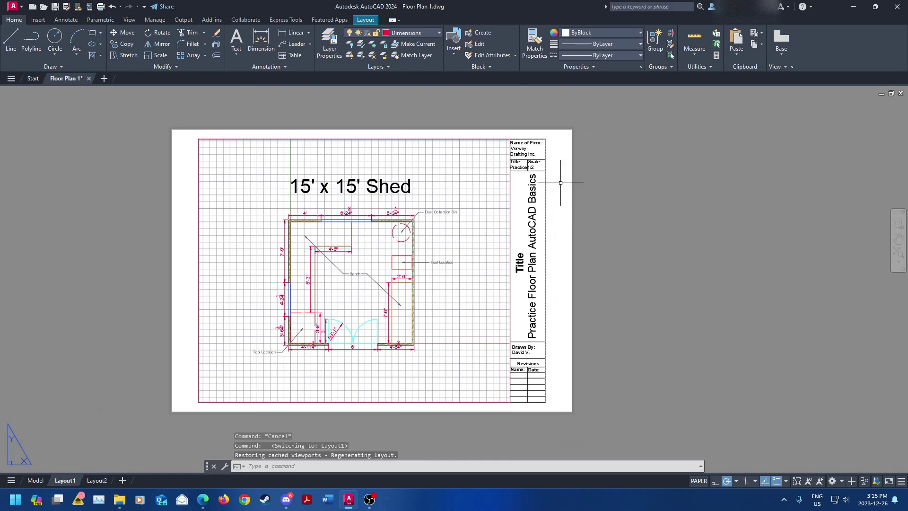
pyautogui.scroll(4, 535, 155)
pyautogui.scroll(-2, 533, 158)
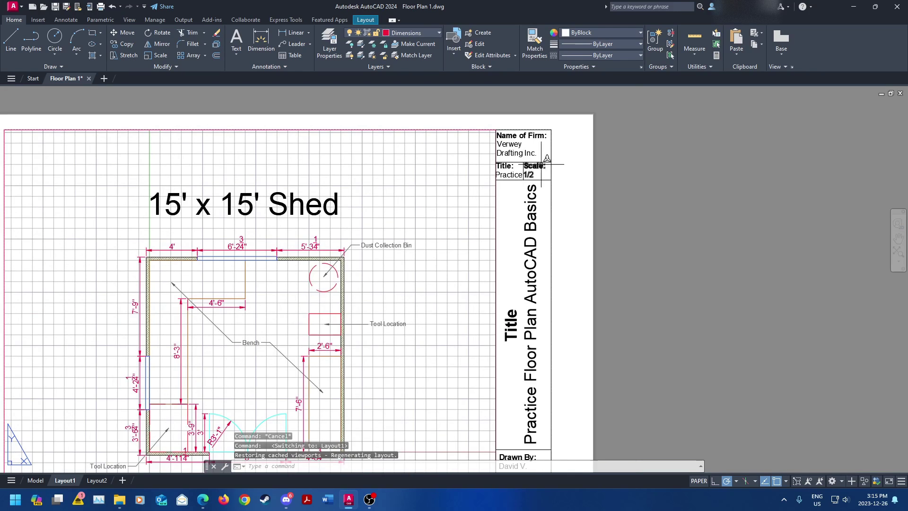
pyautogui.scroll(-3, 547, 158)
pyautogui.scroll(3, 476, 255)
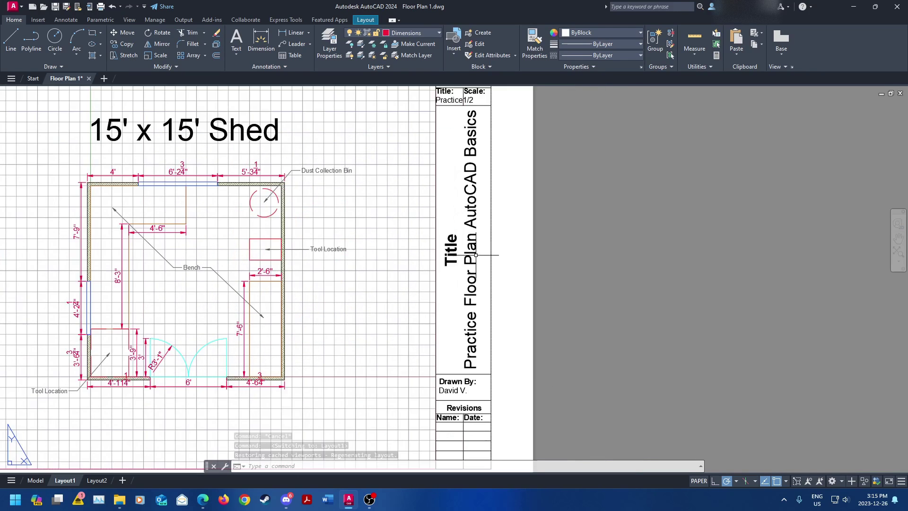
pyautogui.scroll(2, 475, 255)
pyautogui.scroll(-2, 446, 266)
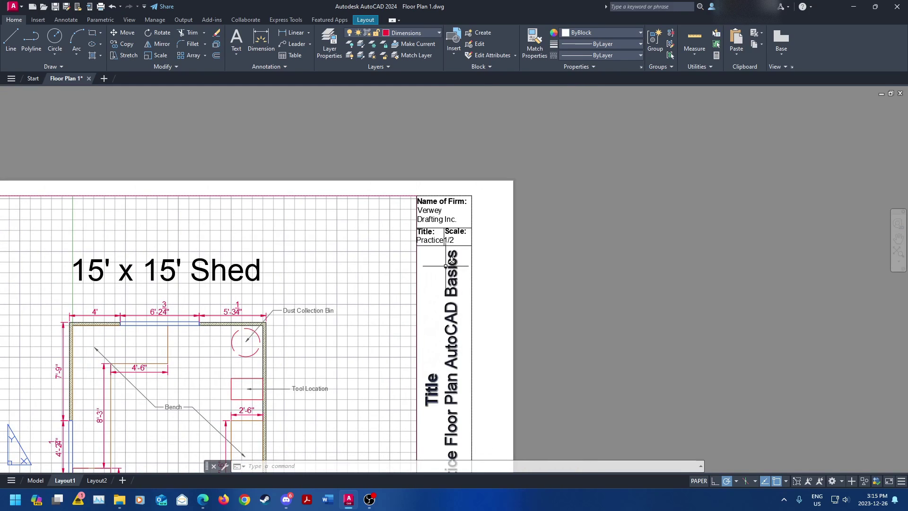
# - Draw lines along the upper, left and lower edges of the Layout1 viewport, joining both ends to the title column's corners
pyautogui.click(11, 37)
pyautogui.click(417, 196)
pyautogui.moveTo(208, 192); pyautogui.dragTo(681, 199, button='middle')
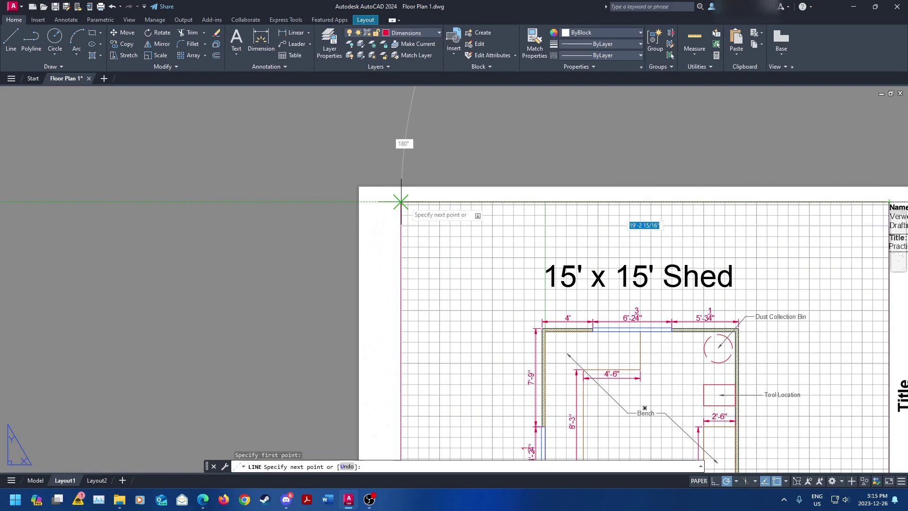
pyautogui.click(400, 202)
pyautogui.moveTo(466, 361); pyautogui.dragTo(432, 106, button='middle')
pyautogui.click(366, 359)
pyautogui.moveTo(622, 335); pyautogui.dragTo(219, 296, button='middle')
pyautogui.click(451, 318)
pyautogui.press('Escape')
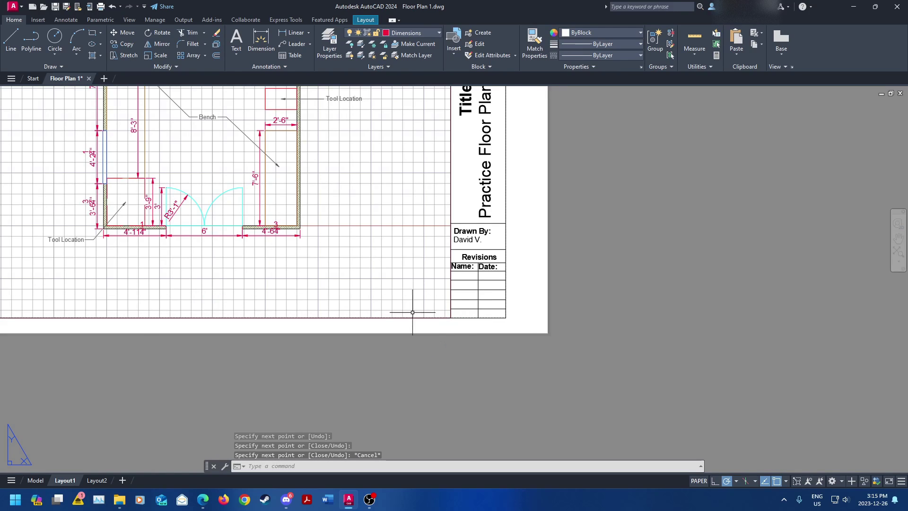
pyautogui.scroll(-4, 424, 305)
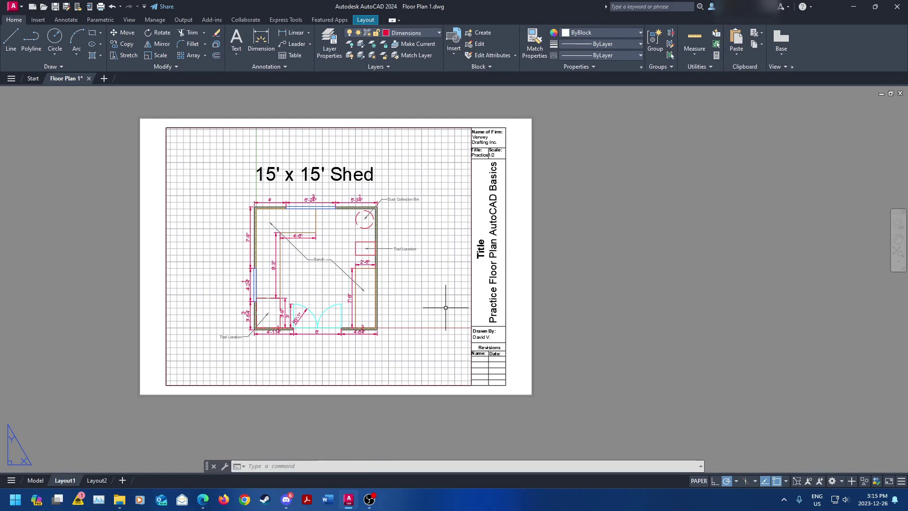
# - Insert the Title Block Test 2 block into Layout2, picking the existing border's lower-left corner as the insertion point
pyautogui.click(97, 480)
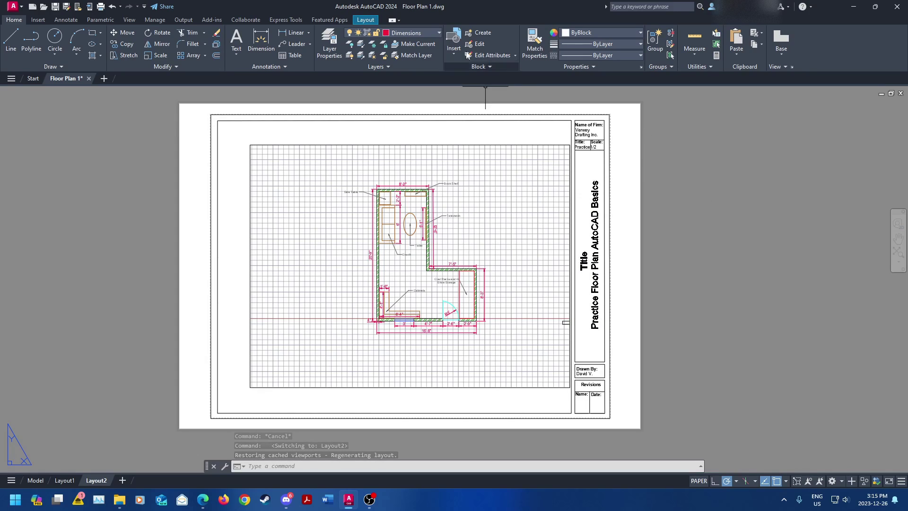
pyautogui.click(452, 53)
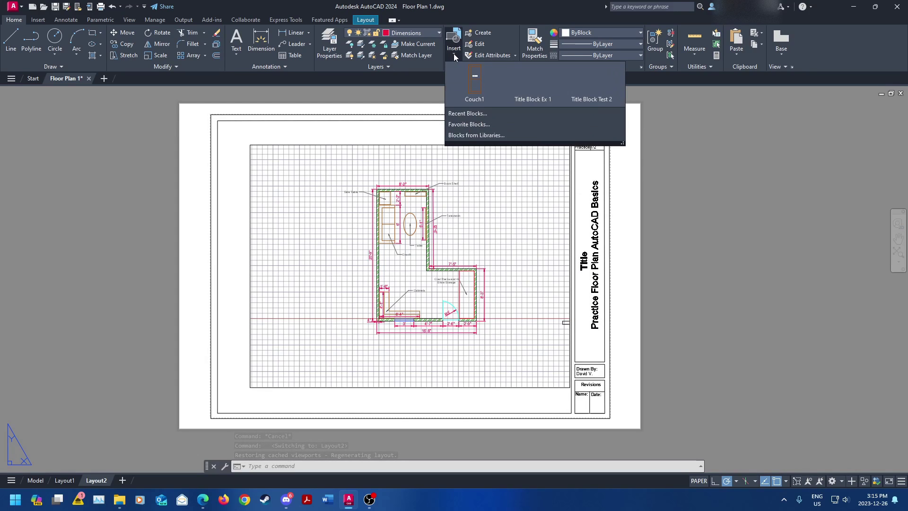
pyautogui.click(543, 88)
pyautogui.scroll(-4, 352, 215)
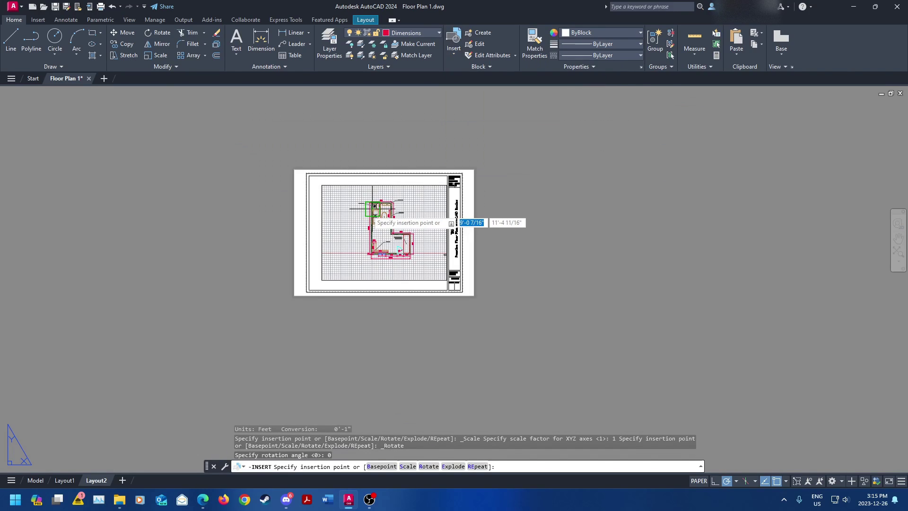
pyautogui.click(307, 291)
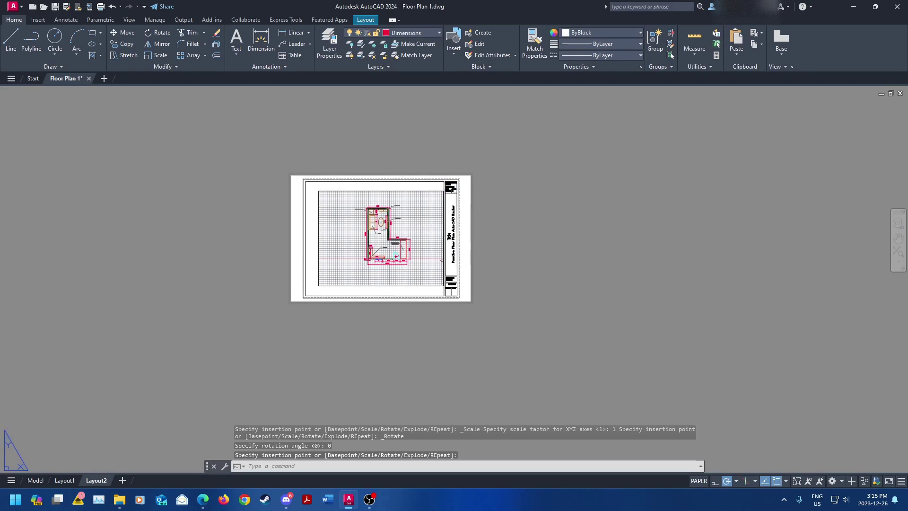
# - Move the inserted oversized title block by its lower-right corner so that it surrounds the Layout2 page
pyautogui.scroll(-8, 494, 239)
pyautogui.scroll(-3, 414, 262)
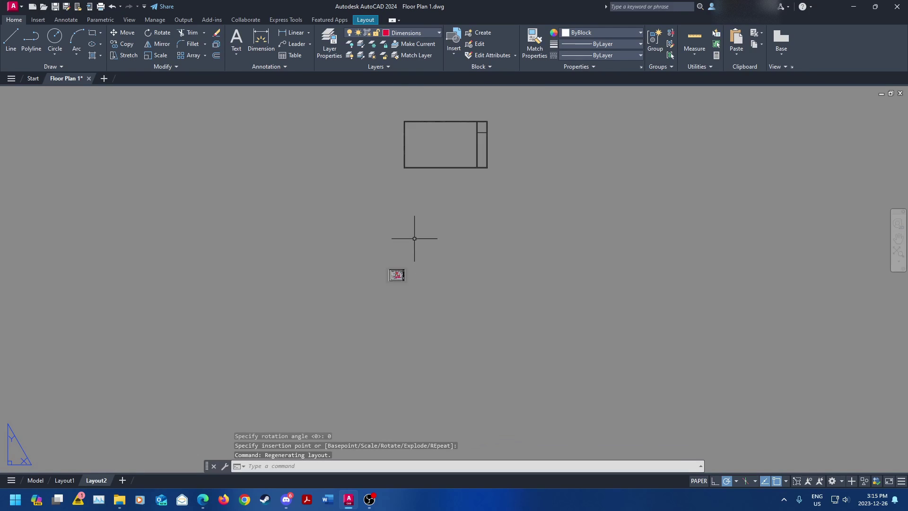
pyautogui.scroll(2, 379, 141)
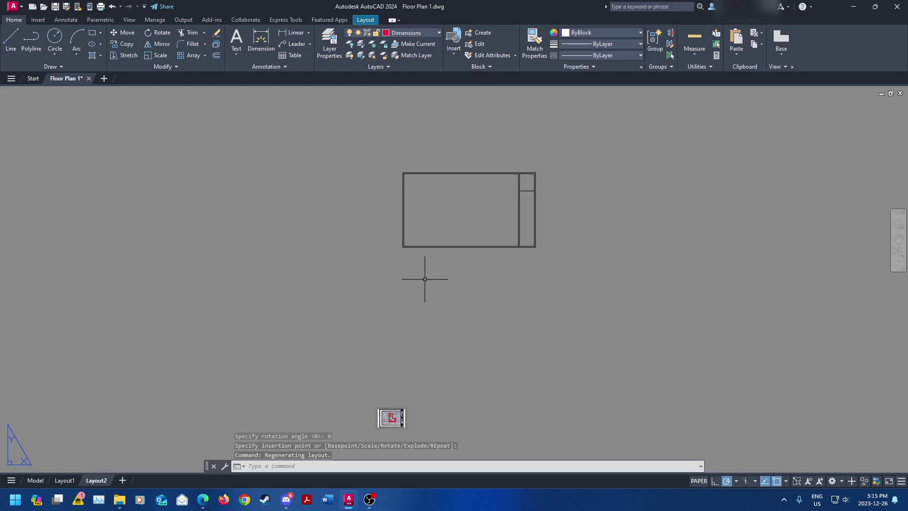
pyautogui.moveTo(424, 280); pyautogui.dragTo(408, 263, button='middle')
pyautogui.click(364, 148)
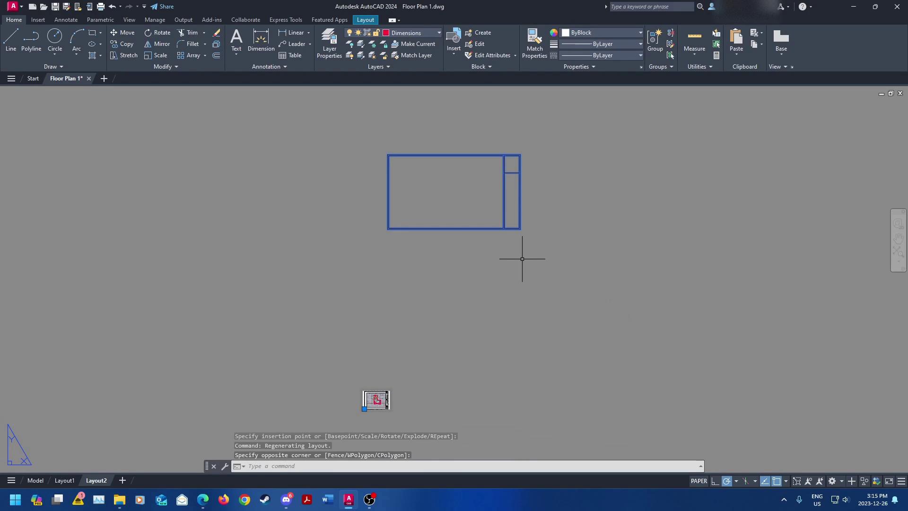
pyautogui.write('move')
pyautogui.press('Return')
pyautogui.click(520, 229)
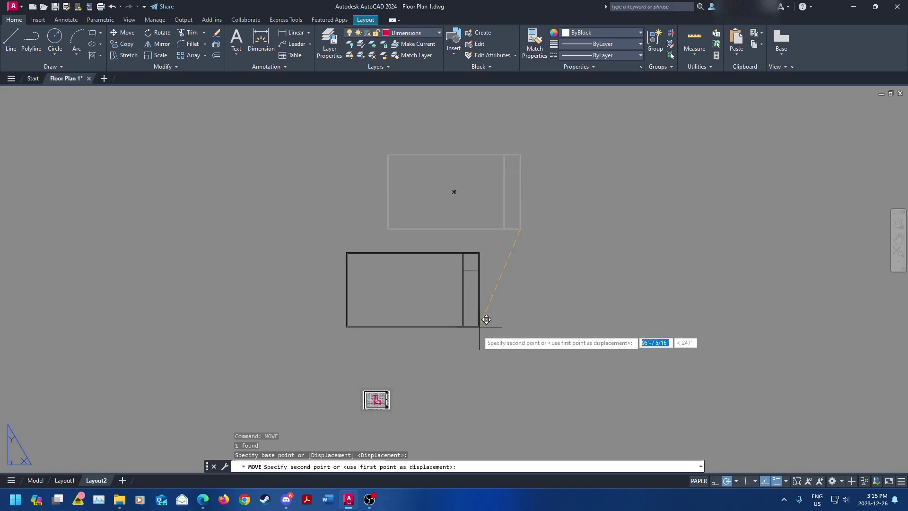
pyautogui.moveTo(454, 389); pyautogui.dragTo(478, 295, button='middle')
pyautogui.scroll(4, 478, 295)
pyautogui.scroll(-3, 406, 284)
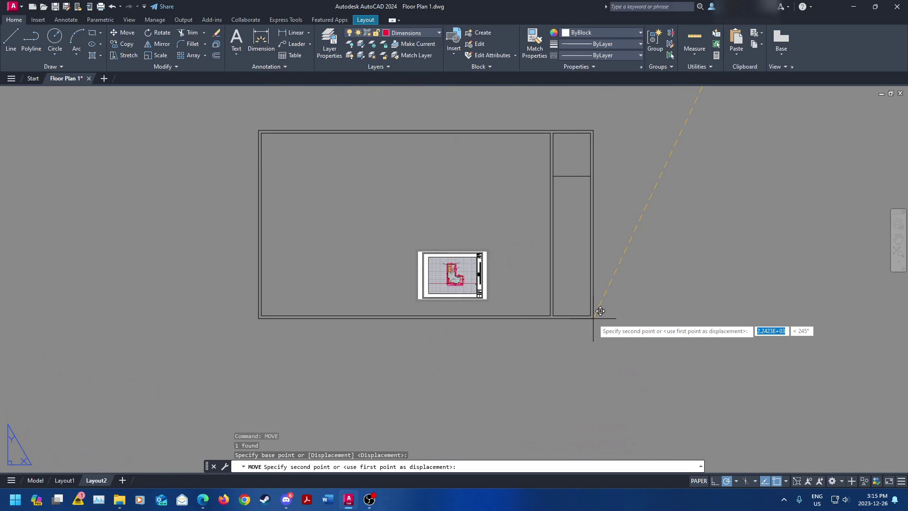
pyautogui.click(632, 364)
# - Move the old title block with the floor plan title text off the Layout2 page, into the empty space to its left
pyautogui.moveTo(632, 364); pyautogui.dragTo(557, 376, button='middle')
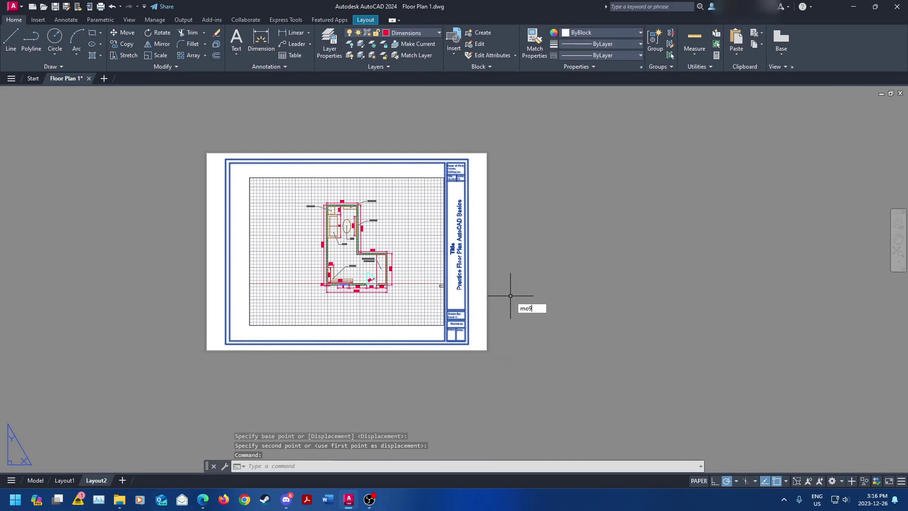
pyautogui.press('Return')
pyautogui.click(466, 350)
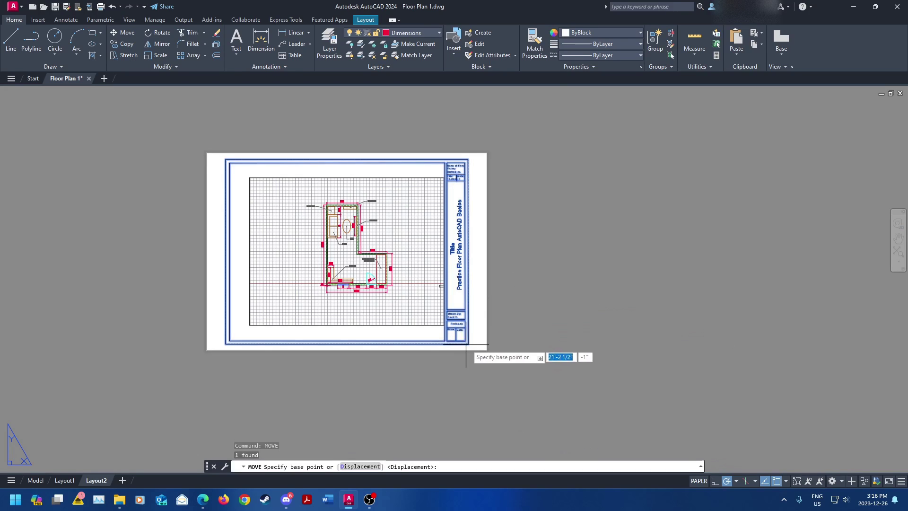
pyautogui.scroll(-4, 461, 338)
pyautogui.scroll(-2, 631, 281)
pyautogui.click(413, 307)
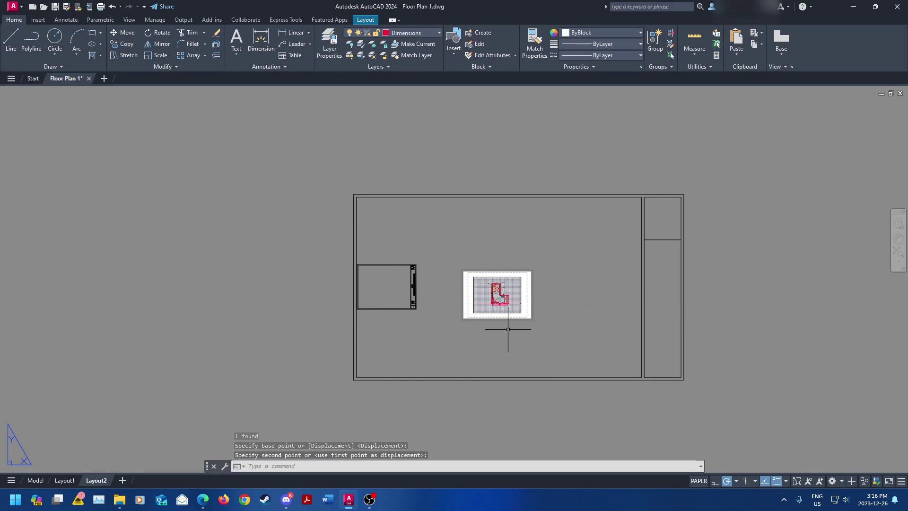
# - Scale the oversized title block down about its lower-left corner to slightly smaller than the old title block
pyautogui.moveTo(666, 371); pyautogui.dragTo(591, 353, button='middle')
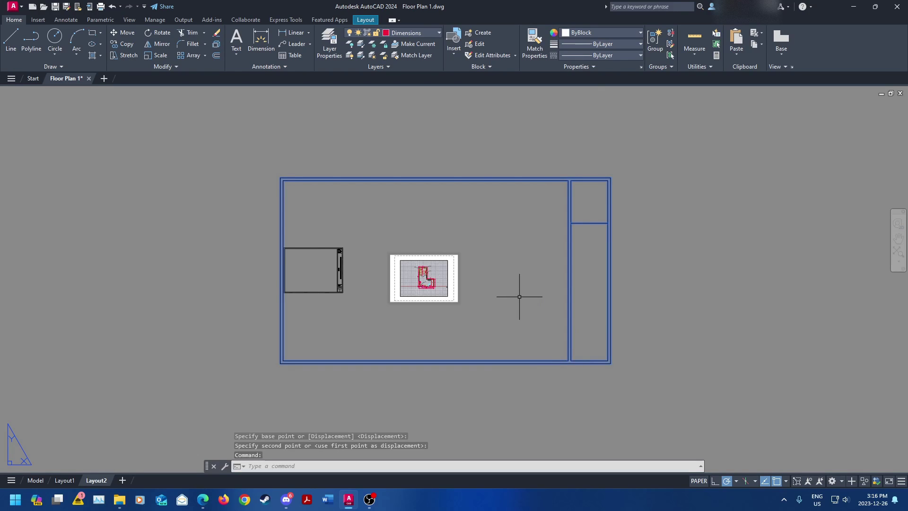
pyautogui.write('sca')
pyautogui.press('Return')
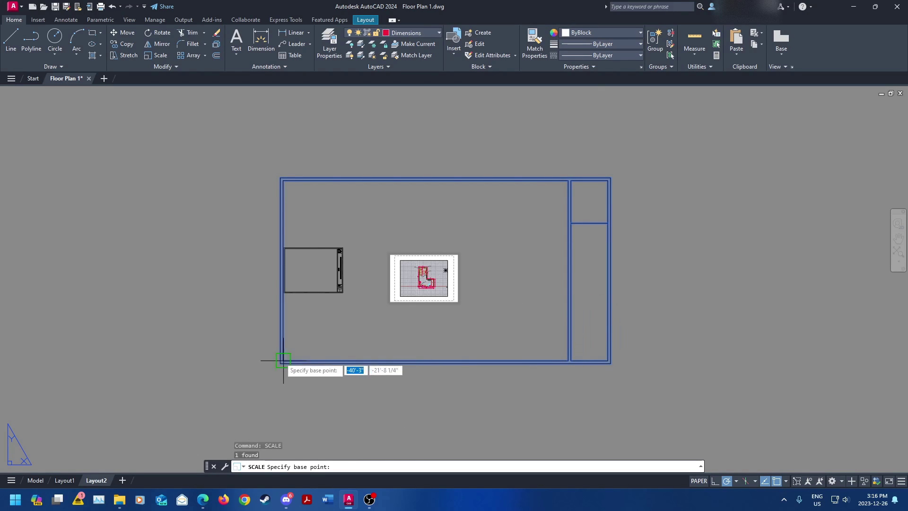
pyautogui.click(280, 362)
pyautogui.click(319, 345)
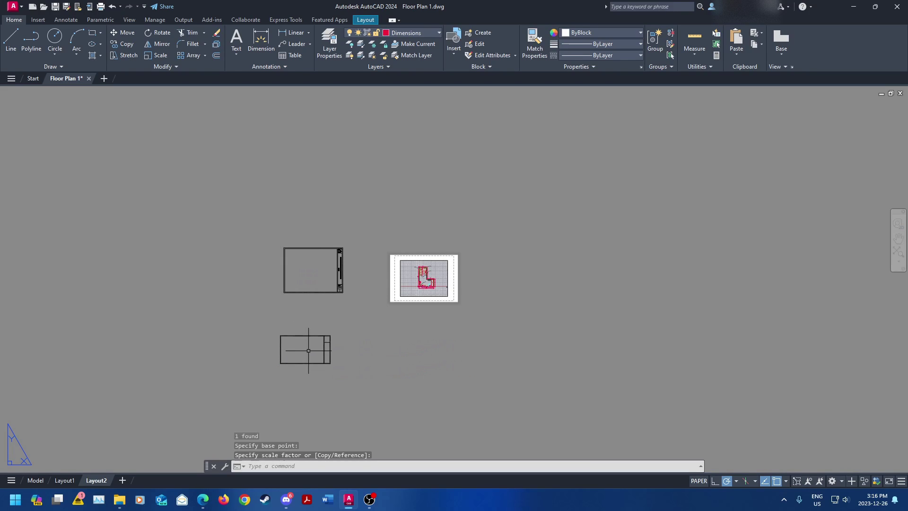
# - Move the reduced title block by its center onto the Layout2 page, placing it at the floor plan's lower-left corner
pyautogui.scroll(4, 320, 346)
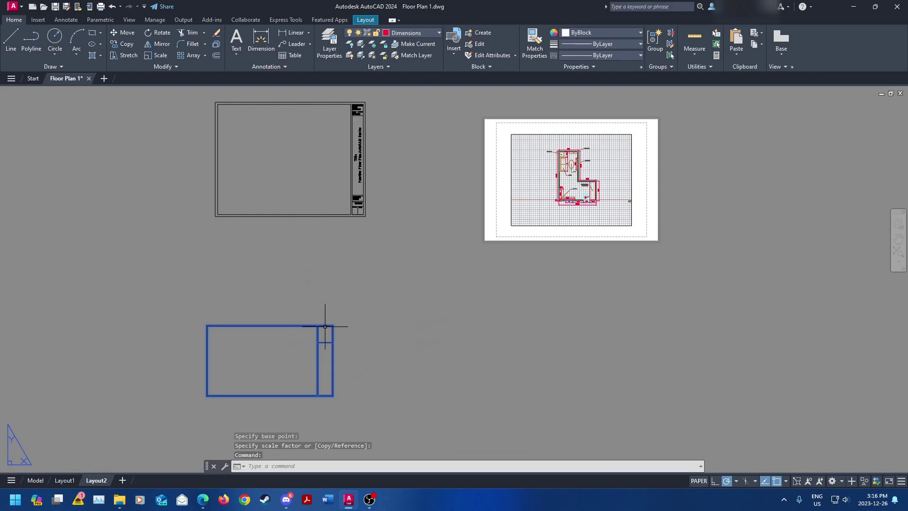
pyautogui.write('mov')
pyautogui.press('Return')
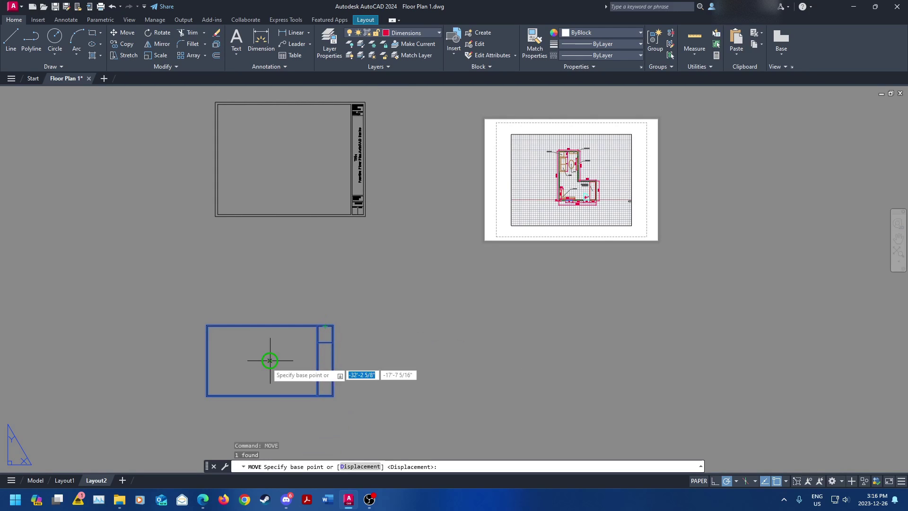
pyautogui.click(268, 361)
pyautogui.moveTo(474, 239); pyautogui.dragTo(434, 278, button='middle')
pyautogui.scroll(4, 434, 278)
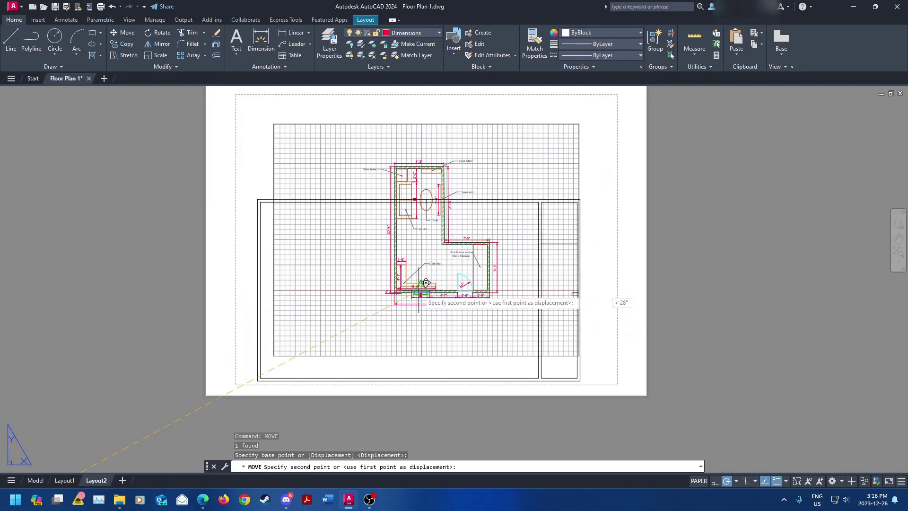
pyautogui.click(396, 293)
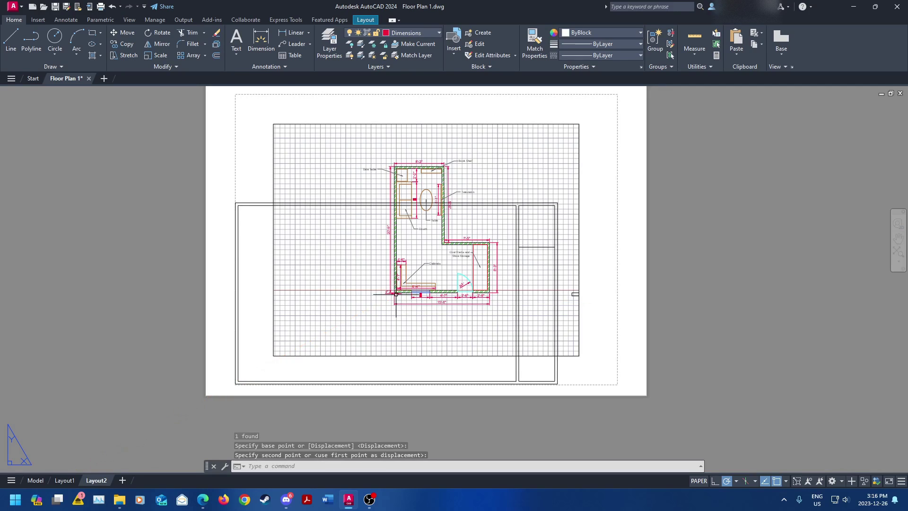
# - Move the title block by its outer lower-left corner to the lower-left corner of the page's dashed printable area
pyautogui.moveTo(456, 373); pyautogui.dragTo(478, 334, button='middle')
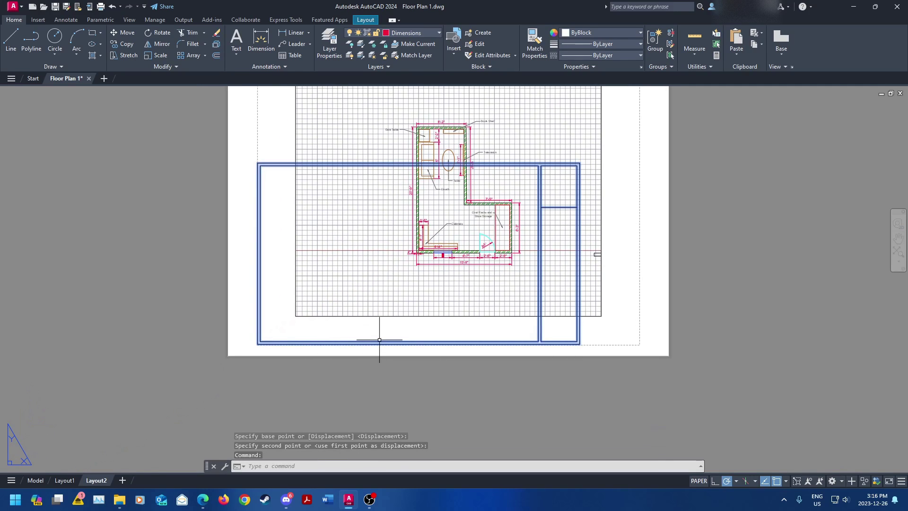
pyautogui.press('Return')
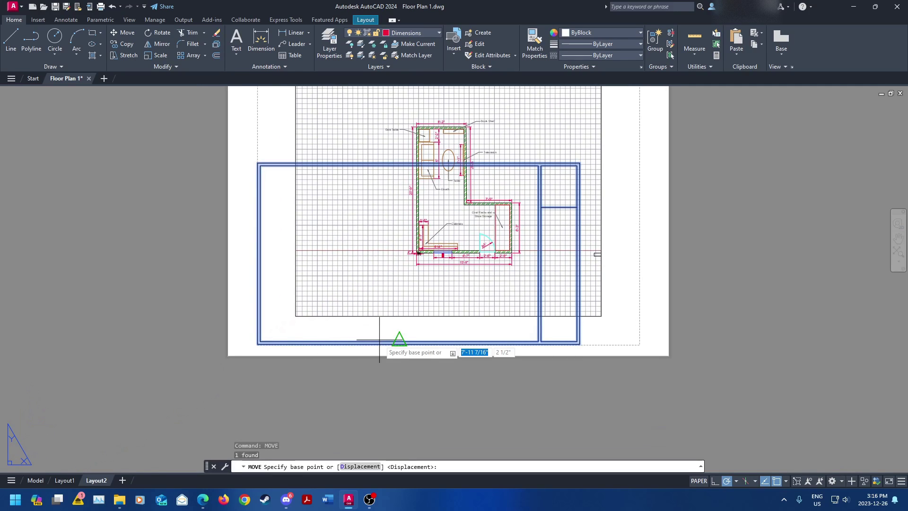
pyautogui.click(258, 343)
pyautogui.scroll(4, 269, 330)
pyautogui.scroll(5, 270, 330)
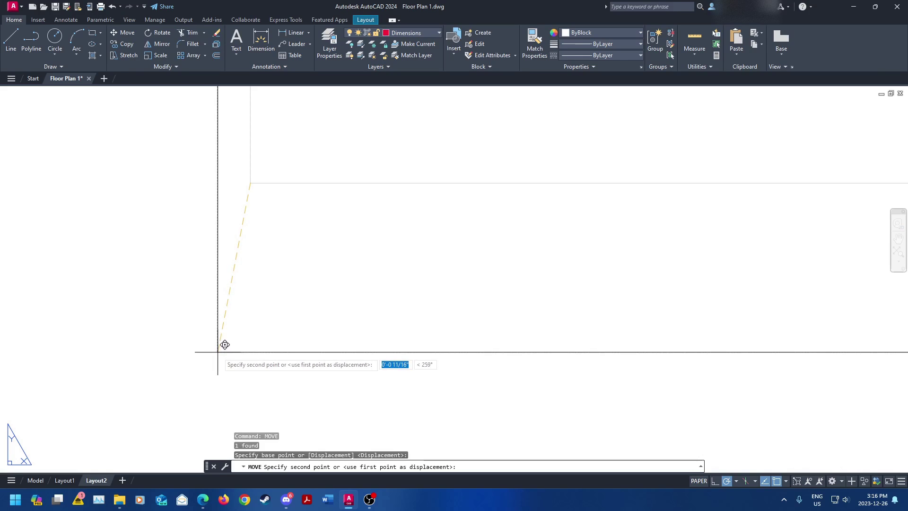
pyautogui.click(222, 348)
pyautogui.scroll(-5, 547, 243)
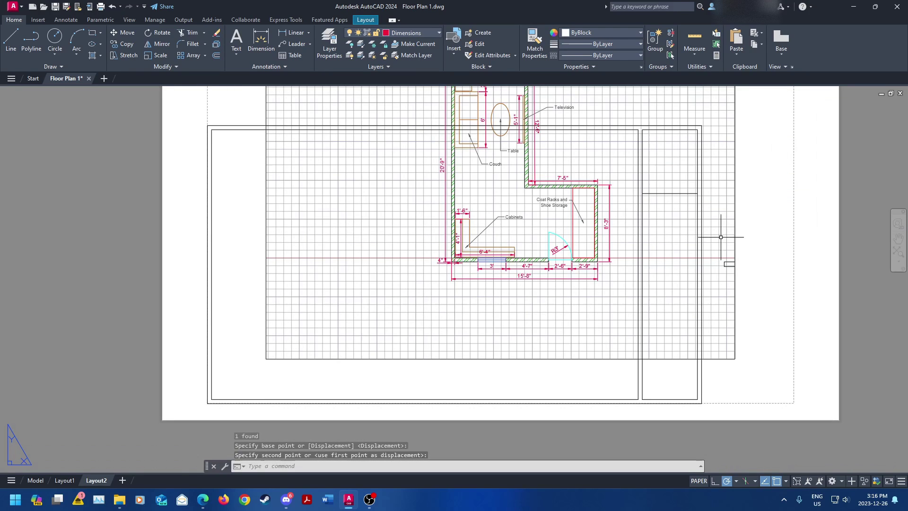
pyautogui.click(700, 220)
pyautogui.moveTo(701, 219); pyautogui.dragTo(608, 336, button='middle')
pyautogui.write('scale')
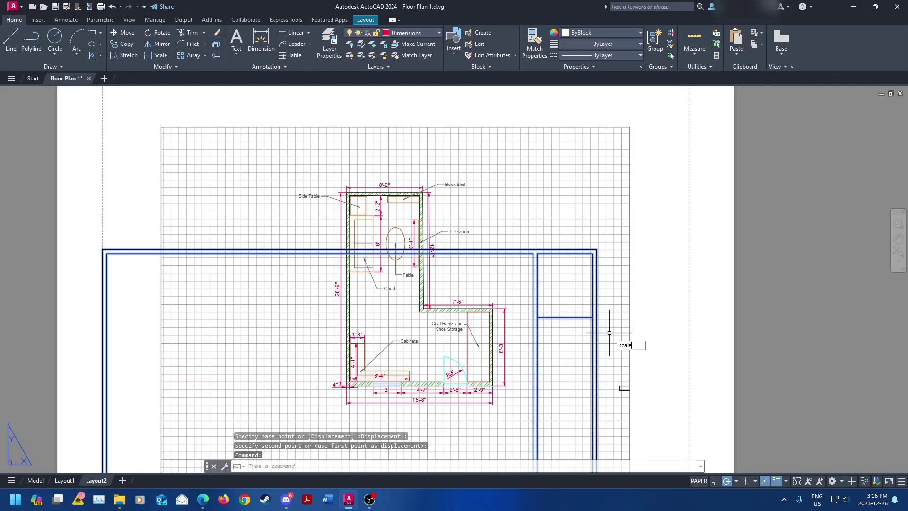
pyautogui.press('Return')
pyautogui.scroll(-4, 611, 333)
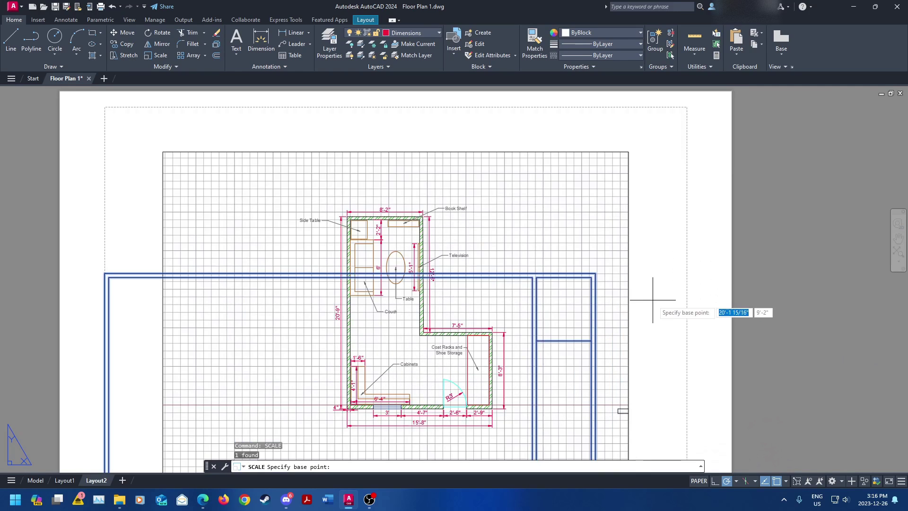
pyautogui.click(595, 274)
pyautogui.scroll(-2, 719, 193)
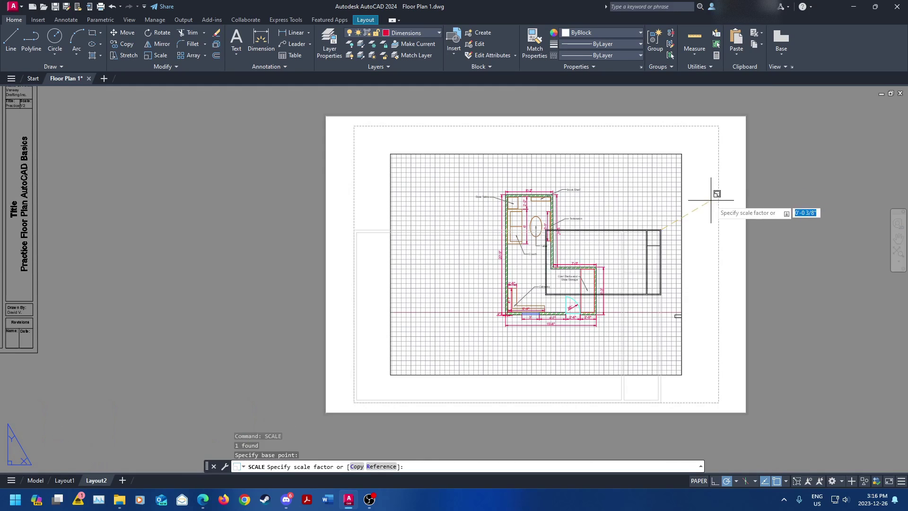
pyautogui.press('Escape')
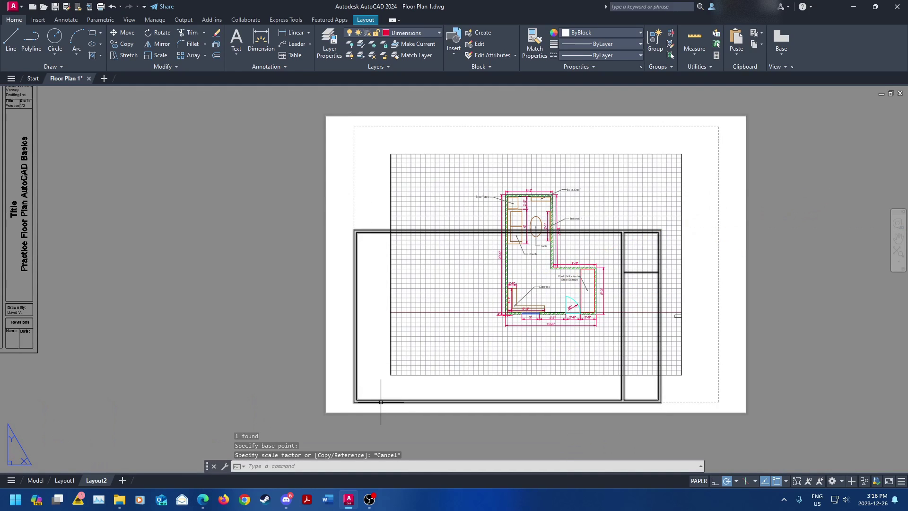
# - Scale the title block up about its lower-left corner until its height fills the page's printable area
pyautogui.click(391, 391)
pyautogui.write('sc')
pyautogui.press('Return')
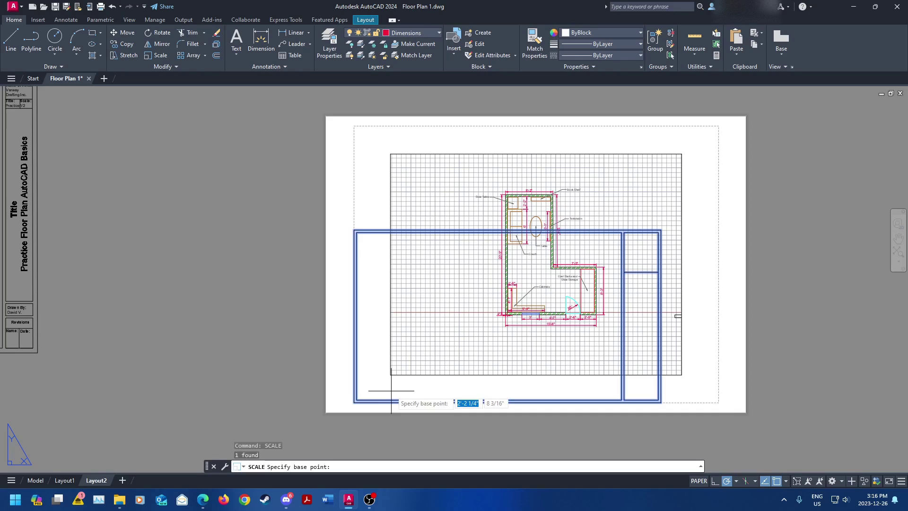
pyautogui.click(353, 402)
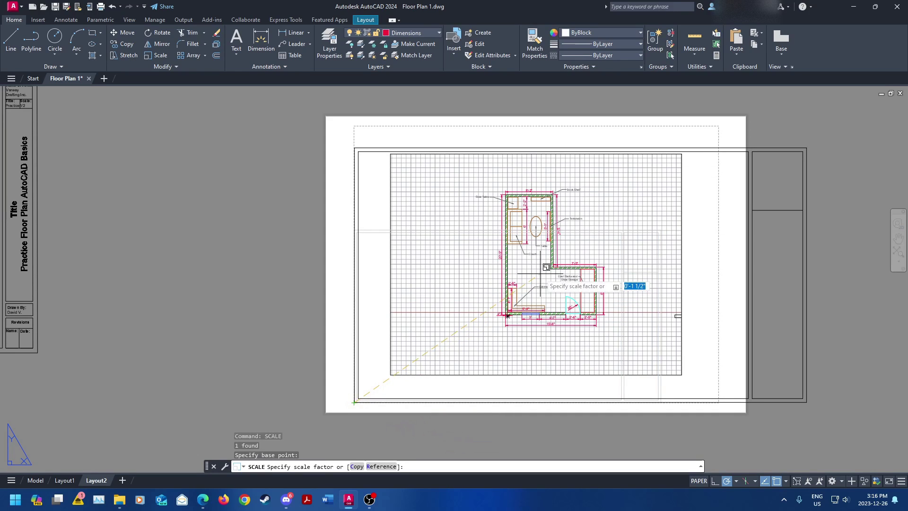
pyautogui.scroll(4, 553, 246)
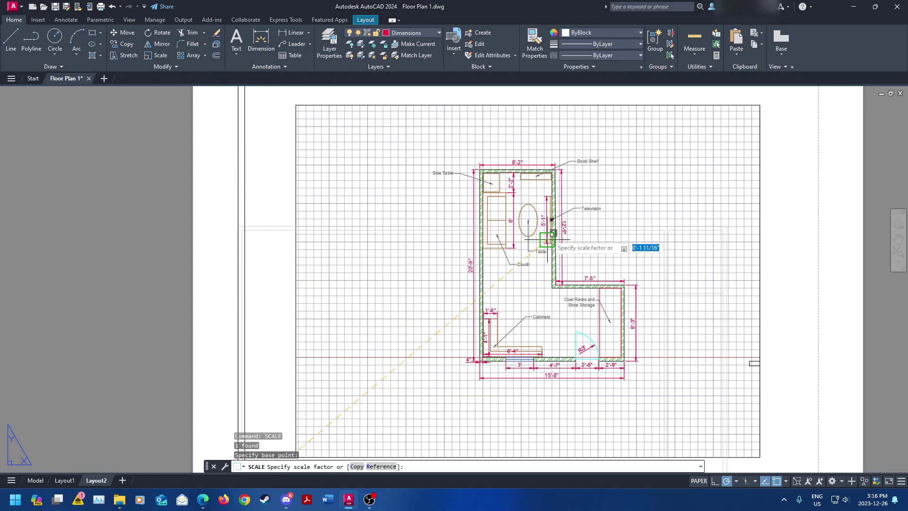
pyautogui.scroll(-6, 543, 248)
pyautogui.scroll(5, 527, 250)
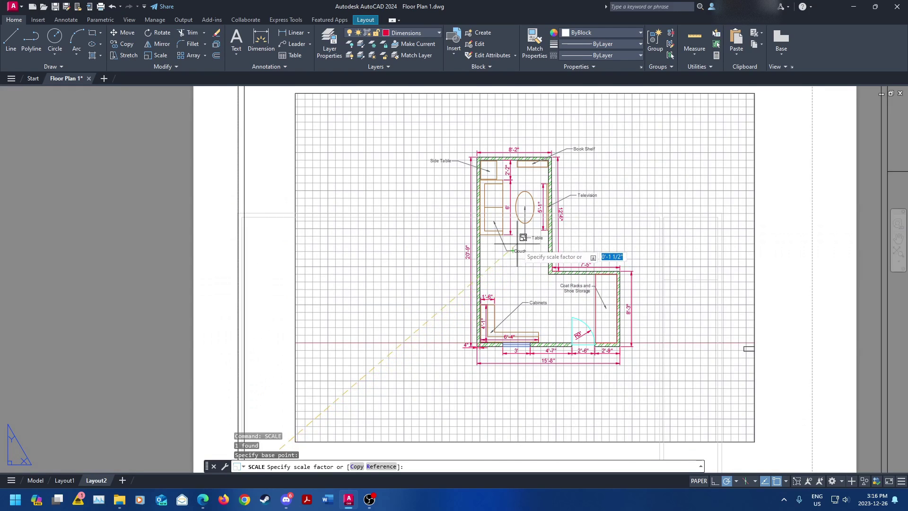
pyautogui.scroll(-3, 528, 246)
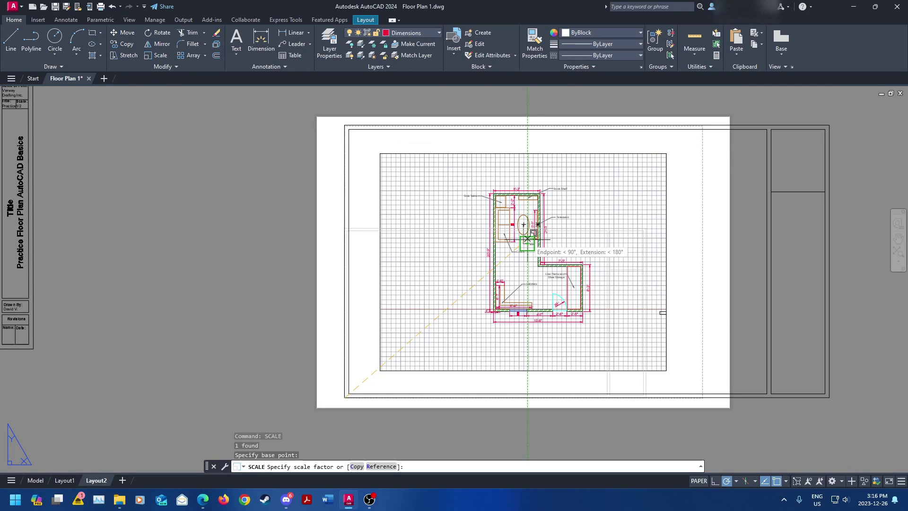
pyautogui.click(527, 240)
pyautogui.moveTo(646, 226); pyautogui.dragTo(535, 256, button='middle')
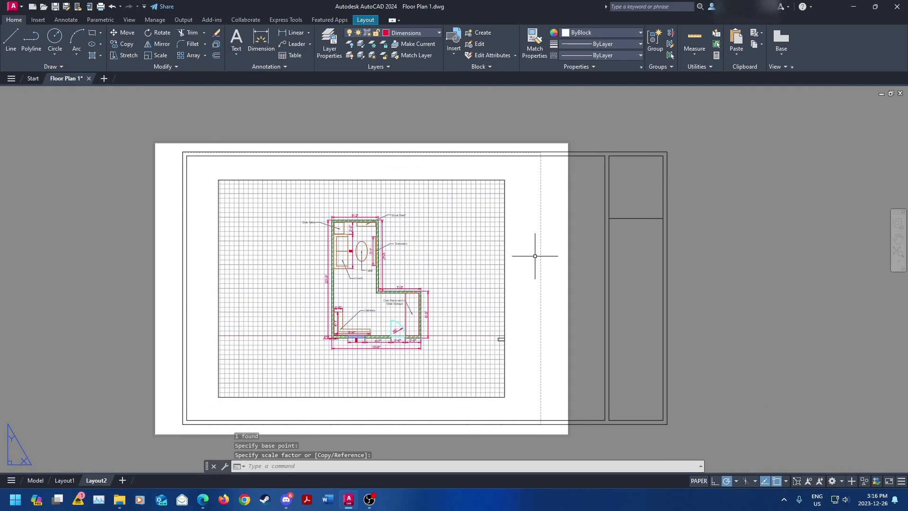
pyautogui.click(663, 227)
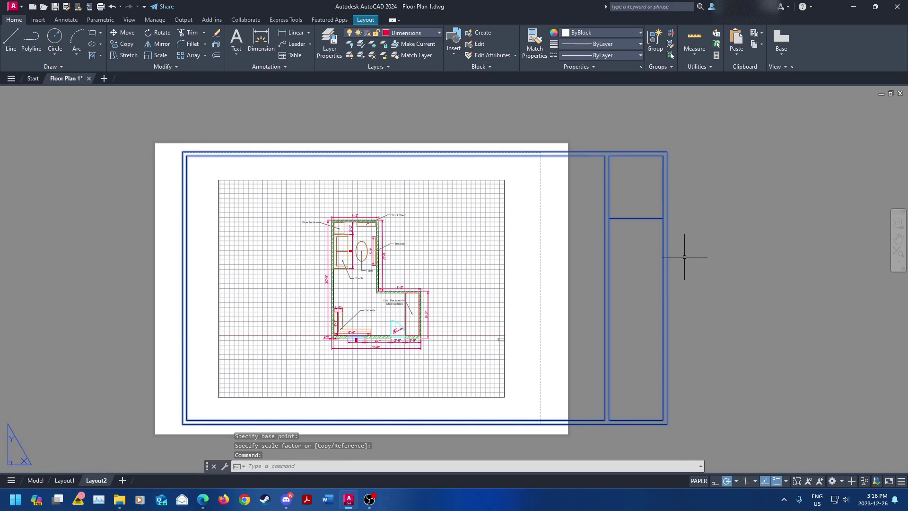
pyautogui.press('Return')
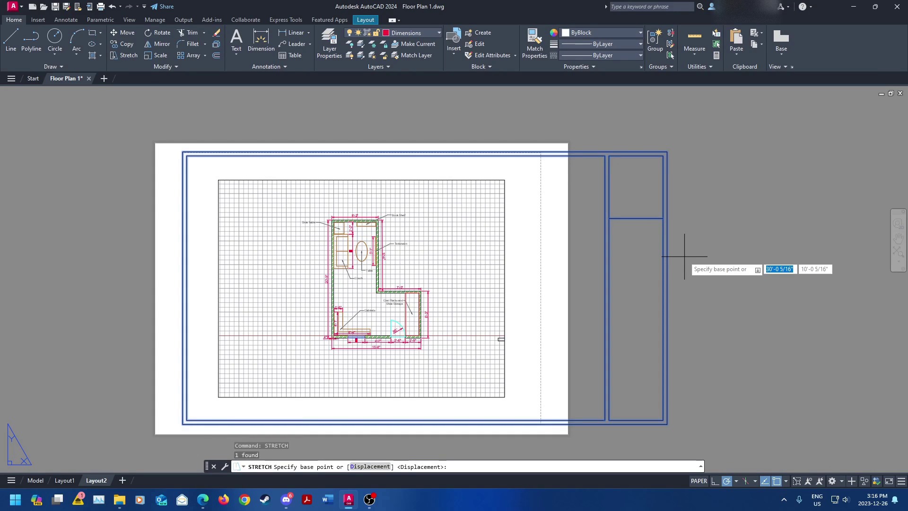
pyautogui.click(662, 286)
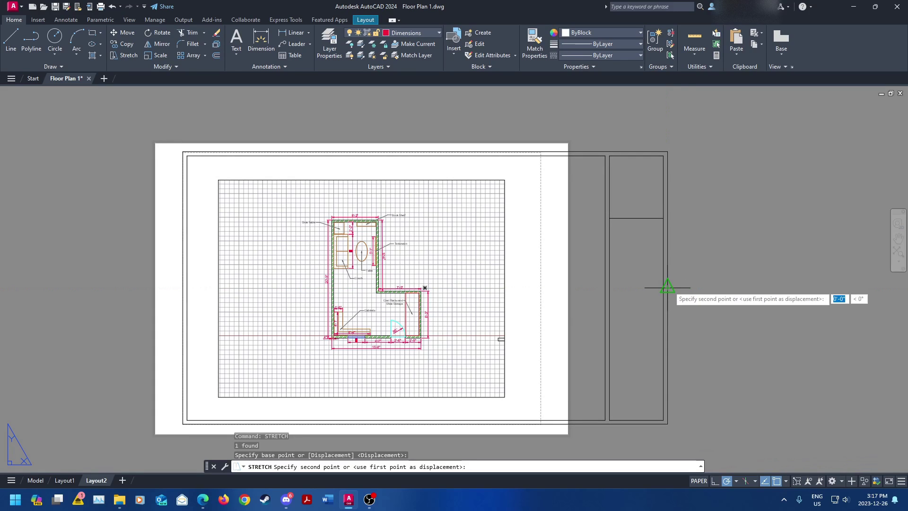
pyautogui.press('Escape')
# - Open the title block in the Block Editor and close it, saving the changes to Title Block Test 2
pyautogui.click(664, 188)
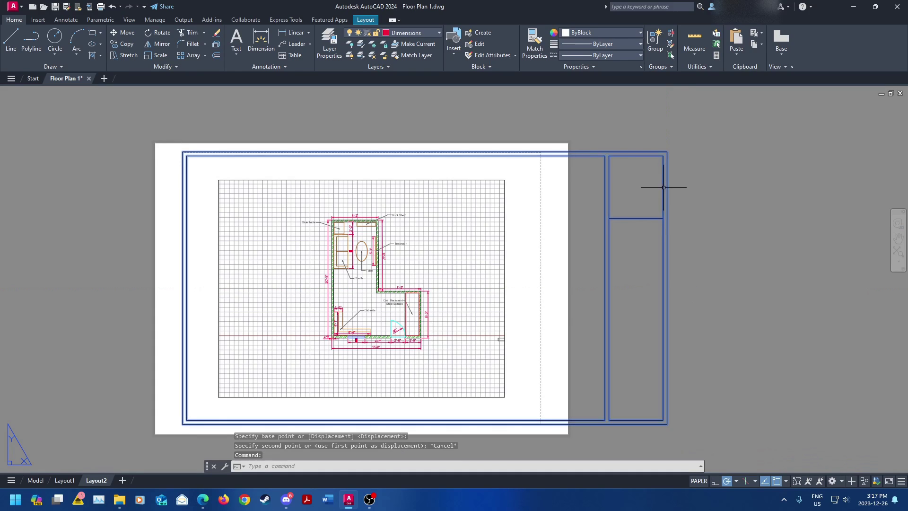
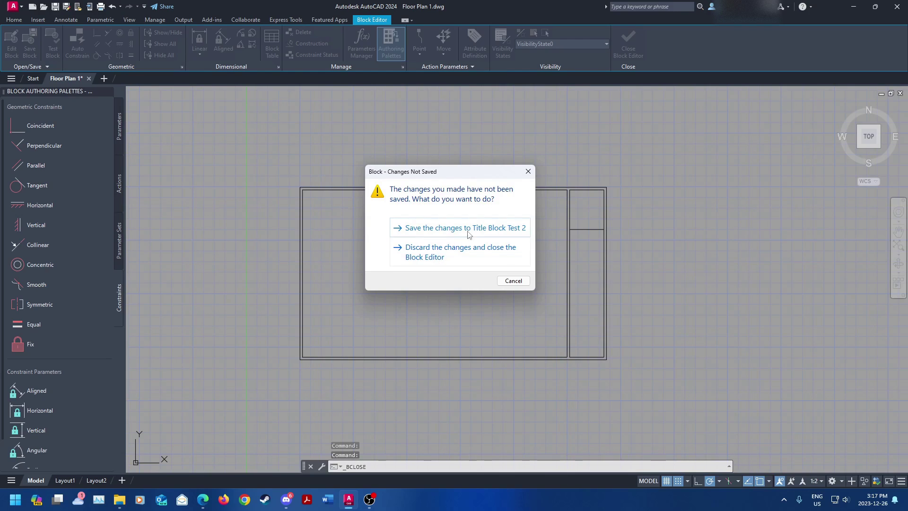
pyautogui.click(467, 228)
pyautogui.click(453, 270)
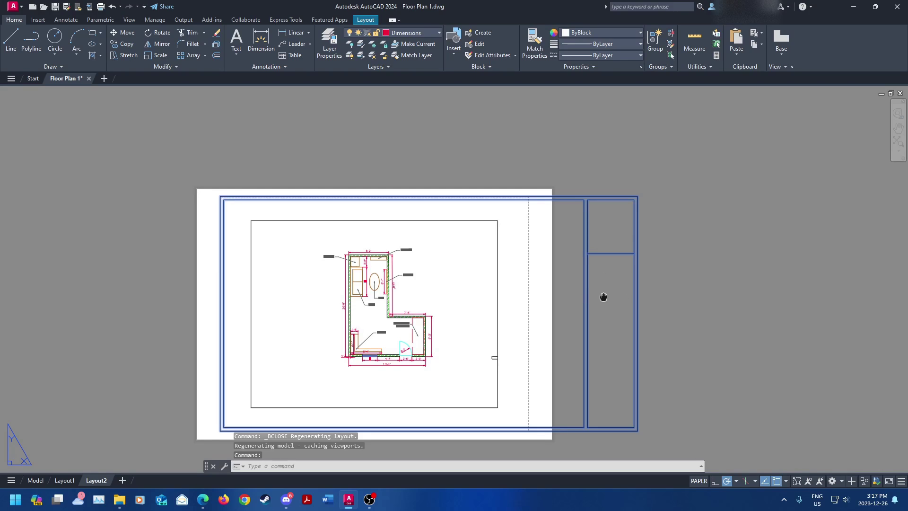
# - Open the Title Block Test 2 reference on Layout2 for in-place editing, with all nested objects selected automatically
pyautogui.moveTo(602, 298); pyautogui.dragTo(582, 256, button='middle')
pyautogui.click(493, 68)
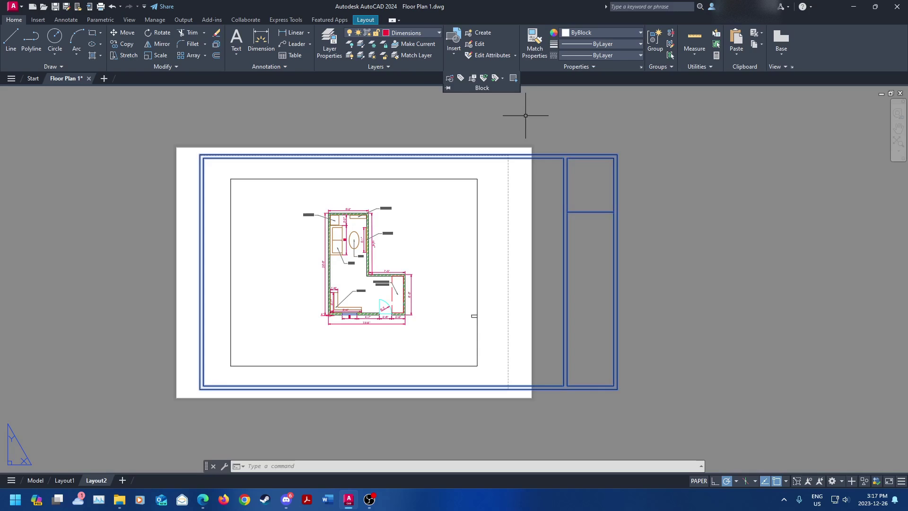
pyautogui.press('Escape')
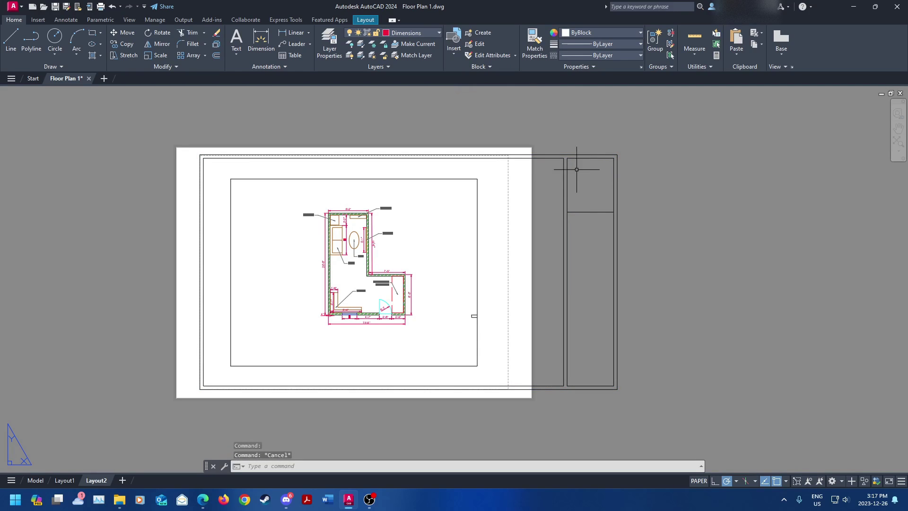
pyautogui.click(564, 157)
pyautogui.click(564, 160)
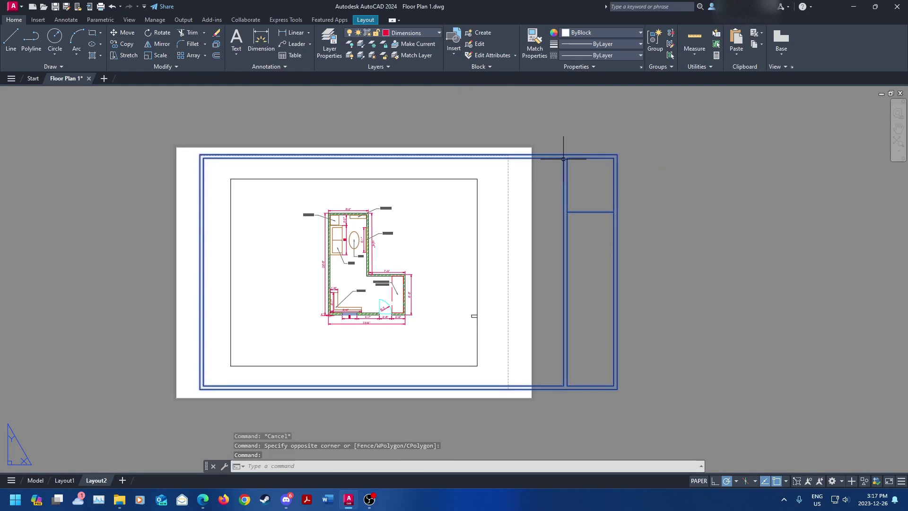
pyautogui.rightClick(564, 159)
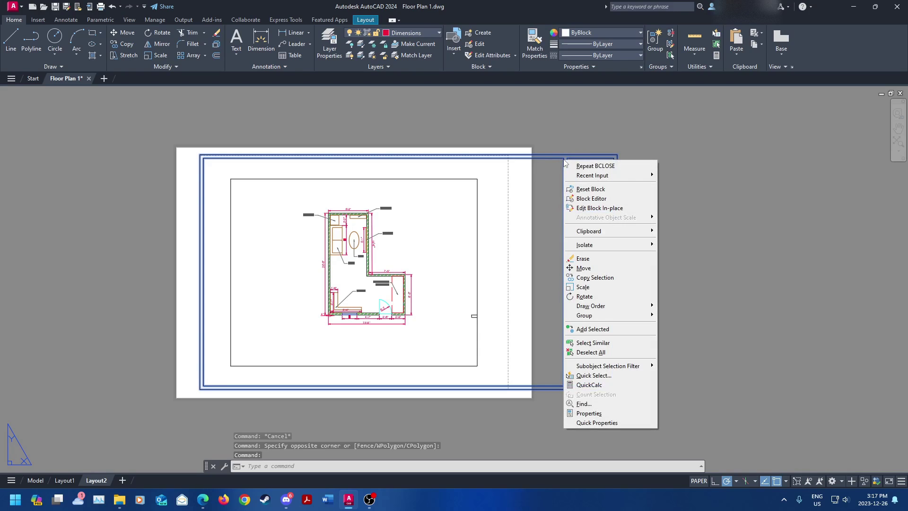
pyautogui.click(615, 208)
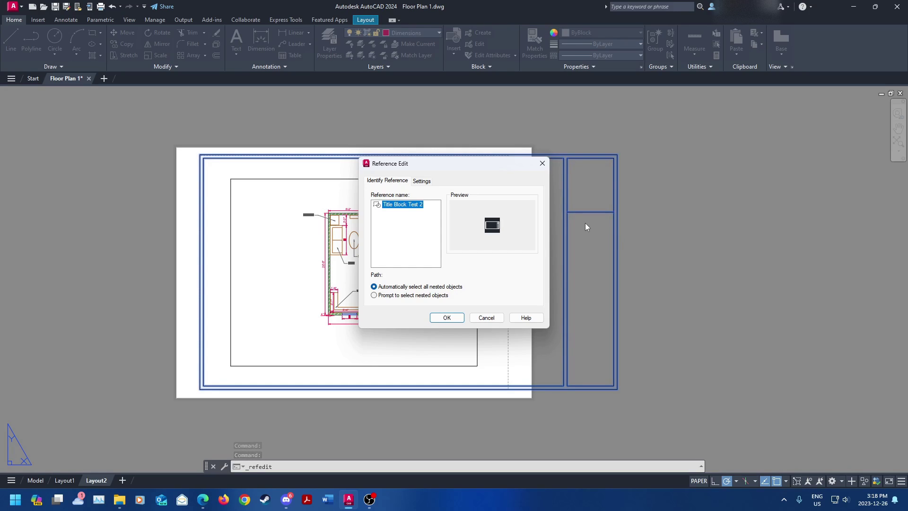
pyautogui.click(446, 317)
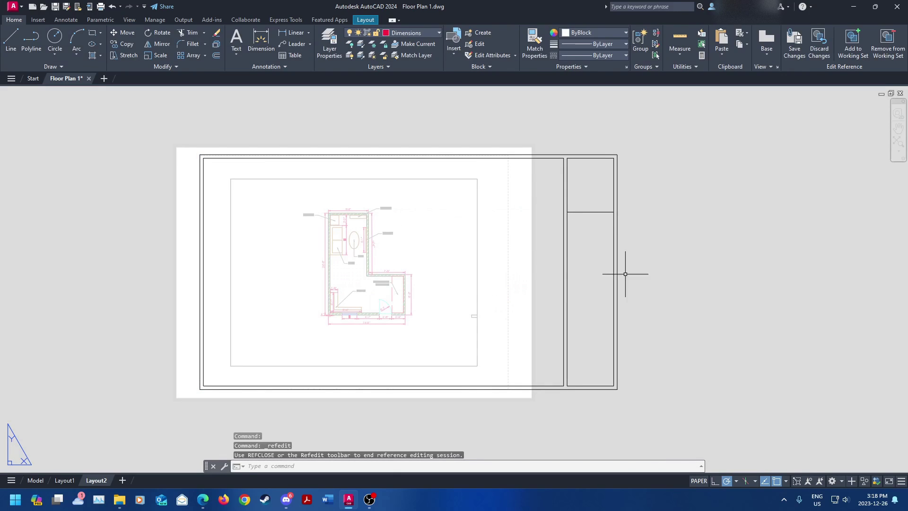
pyautogui.click(565, 188)
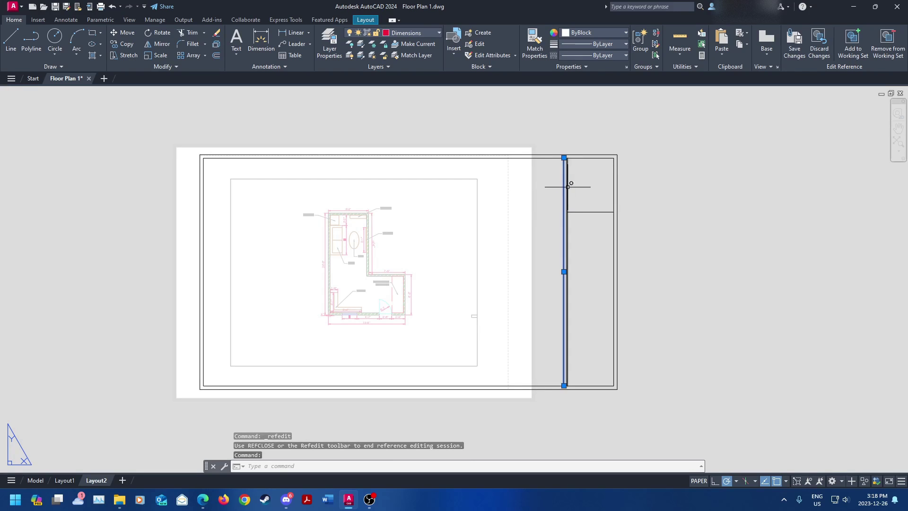
pyautogui.click(581, 211)
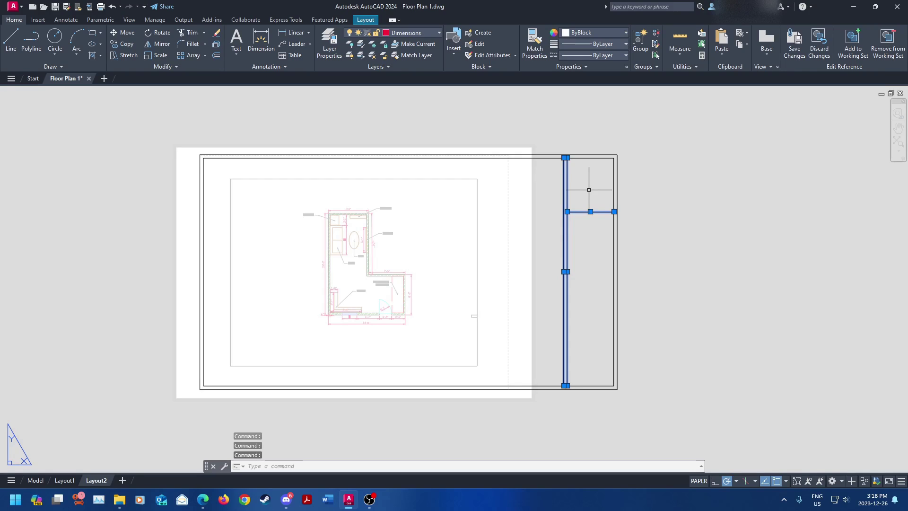
pyautogui.rightClick(588, 190)
pyautogui.press('Escape')
pyautogui.press('Escape')
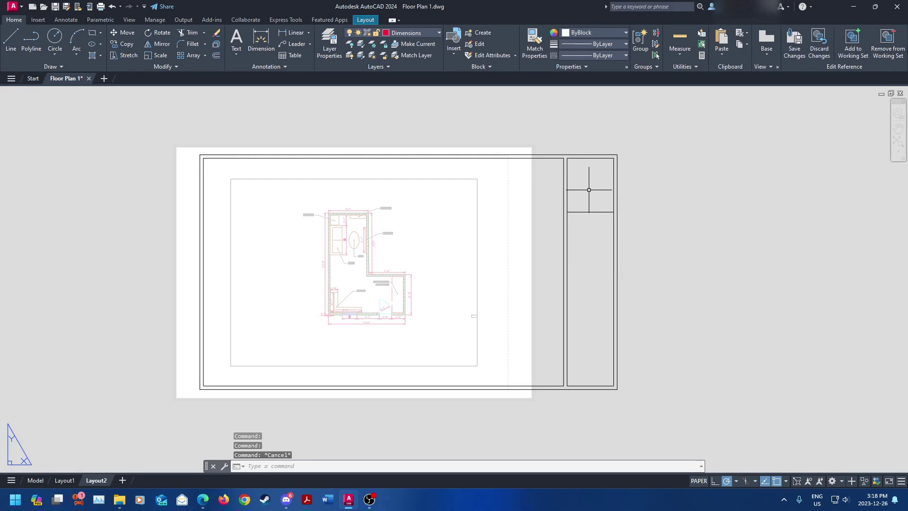
# - Move the title column's frame and divider lines horizontally inward until the column's outer edge meets the page's dashed printable boundary
pyautogui.click(563, 157)
pyautogui.click(556, 141)
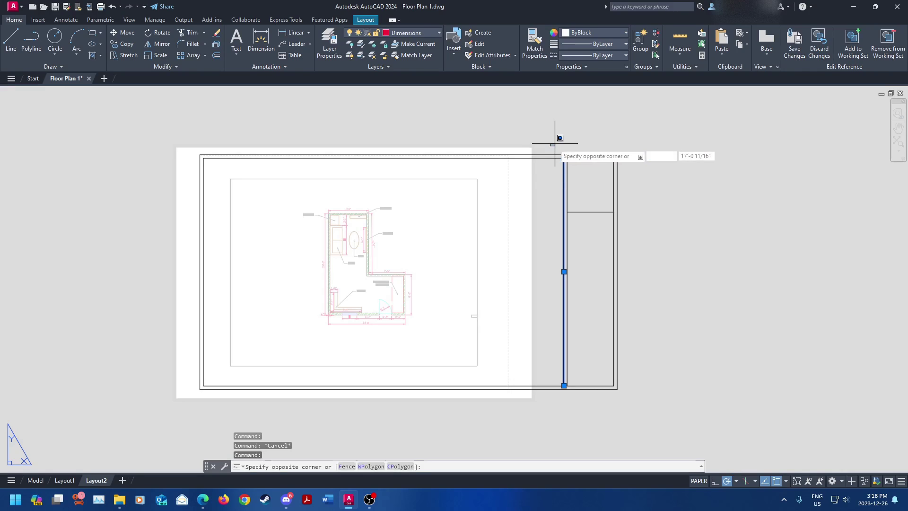
pyautogui.click(703, 427)
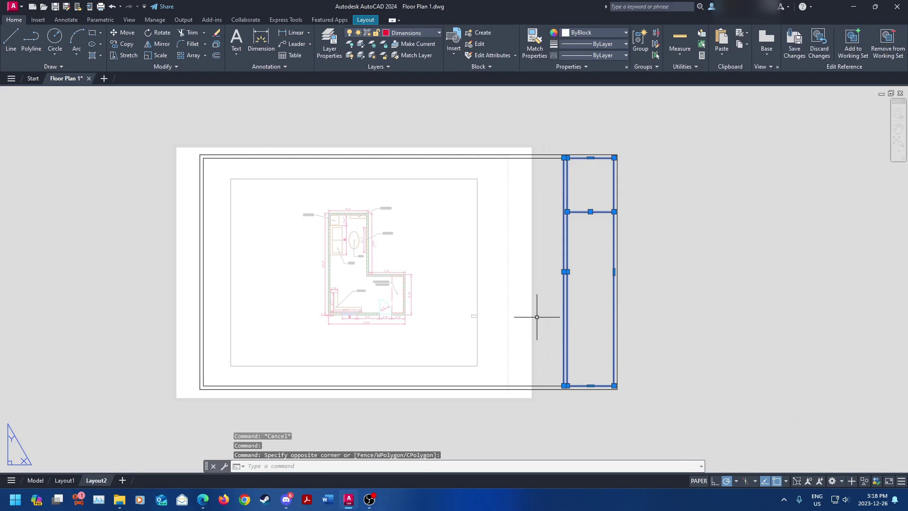
pyautogui.write('mo')
pyautogui.press('Return')
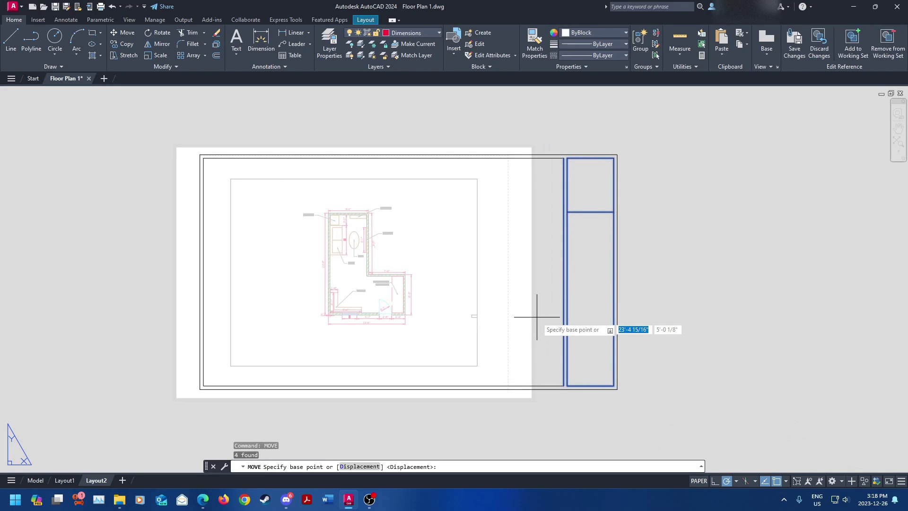
pyautogui.click(613, 212)
pyautogui.scroll(5, 503, 213)
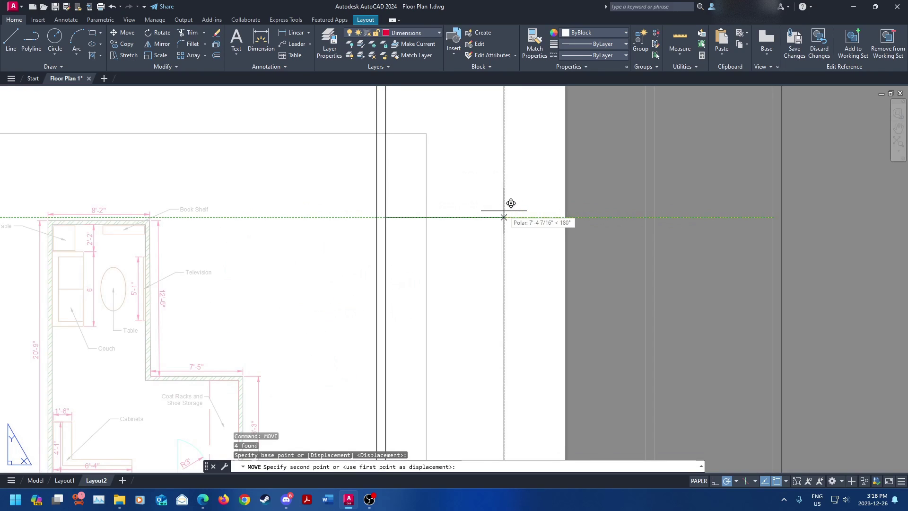
pyautogui.scroll(-5, 509, 197)
pyautogui.click(511, 201)
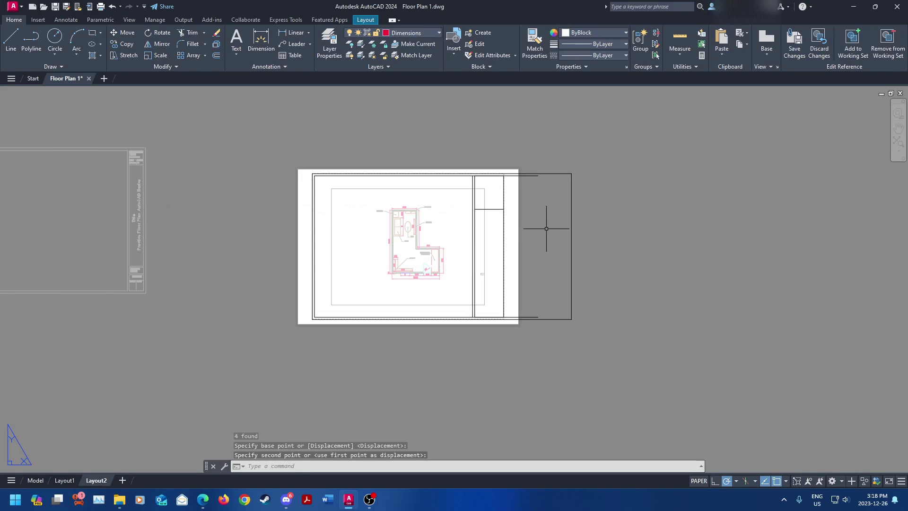
# - Stretch the inner border's overhanging upper and lower ends back to the outer corners of the moved title column
pyautogui.scroll(3, 546, 229)
pyautogui.click(530, 148)
pyautogui.click(529, 150)
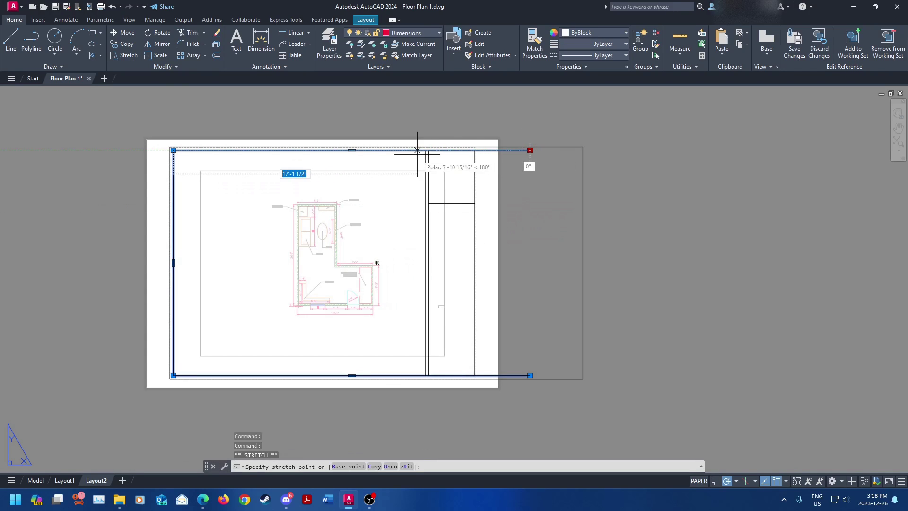
pyautogui.click(475, 149)
pyautogui.click(529, 375)
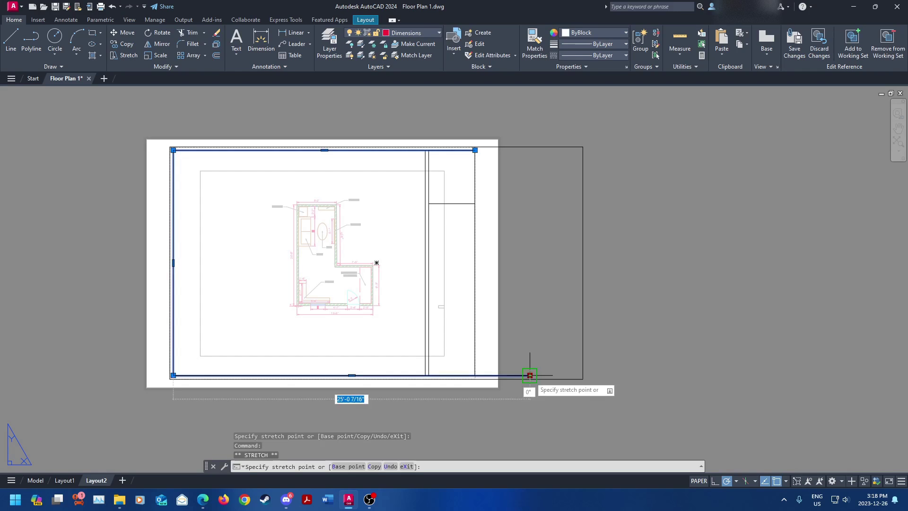
pyautogui.press('Escape')
pyautogui.press('Escape')
pyautogui.scroll(4, 484, 391)
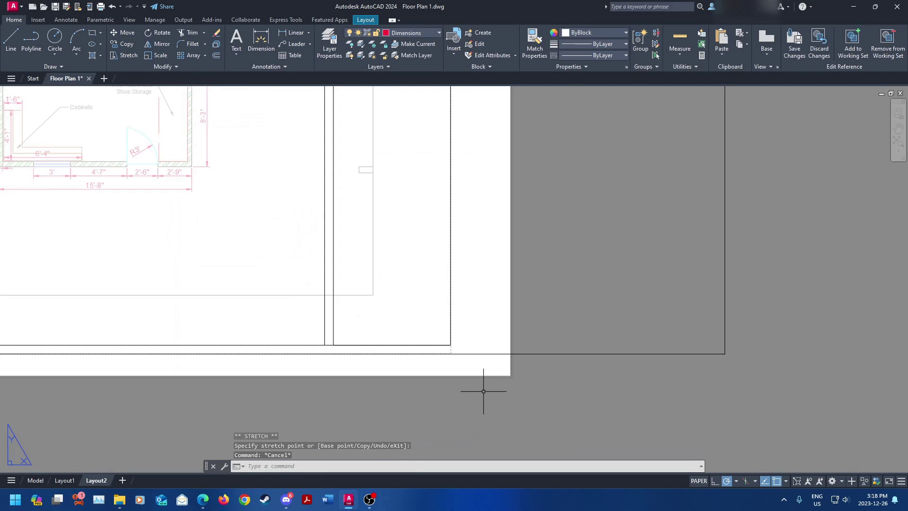
pyautogui.scroll(-5, 503, 324)
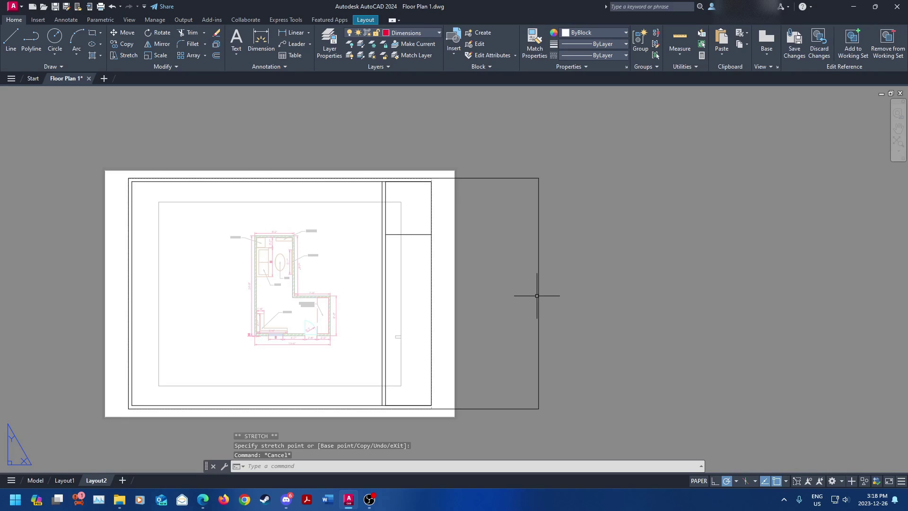
# - Stretch the outer border's overhanging side inward by about 7'-4", leaving a narrow gap outside the title column
pyautogui.click(538, 295)
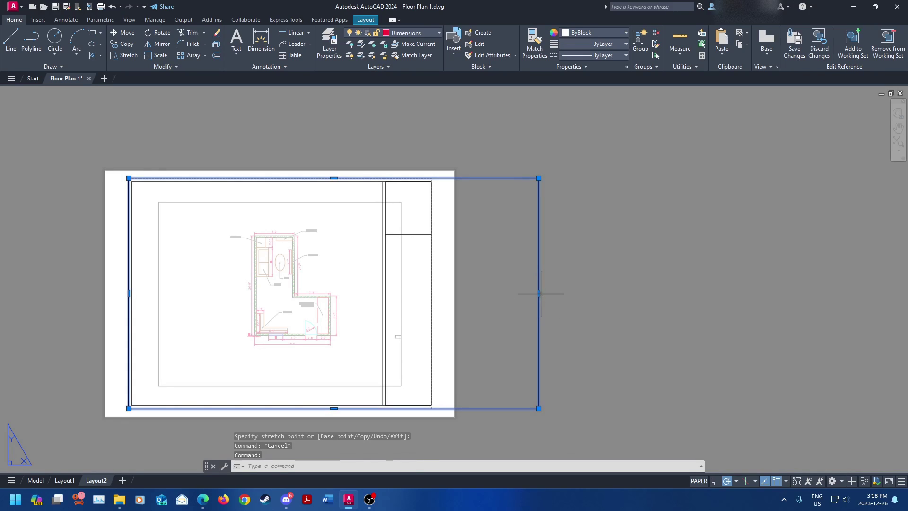
pyautogui.click(541, 293)
pyautogui.click(523, 294)
pyautogui.click(538, 294)
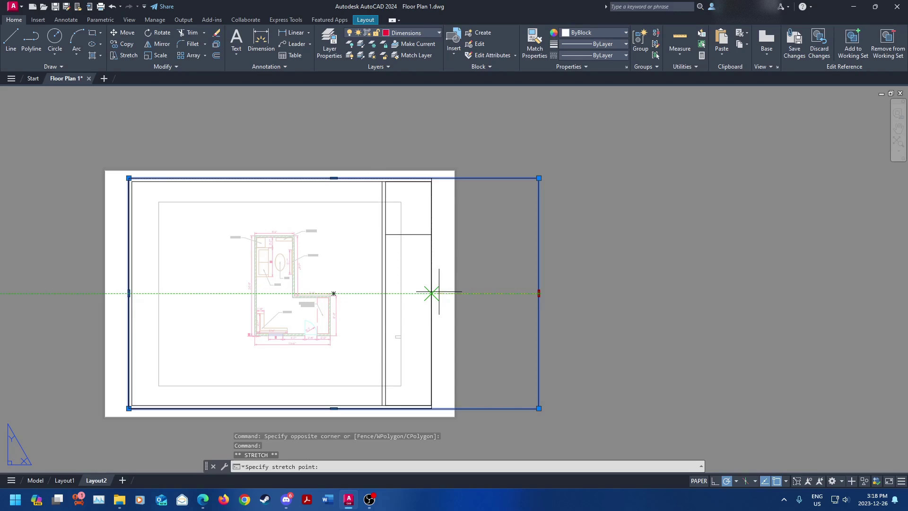
pyautogui.scroll(4, 431, 294)
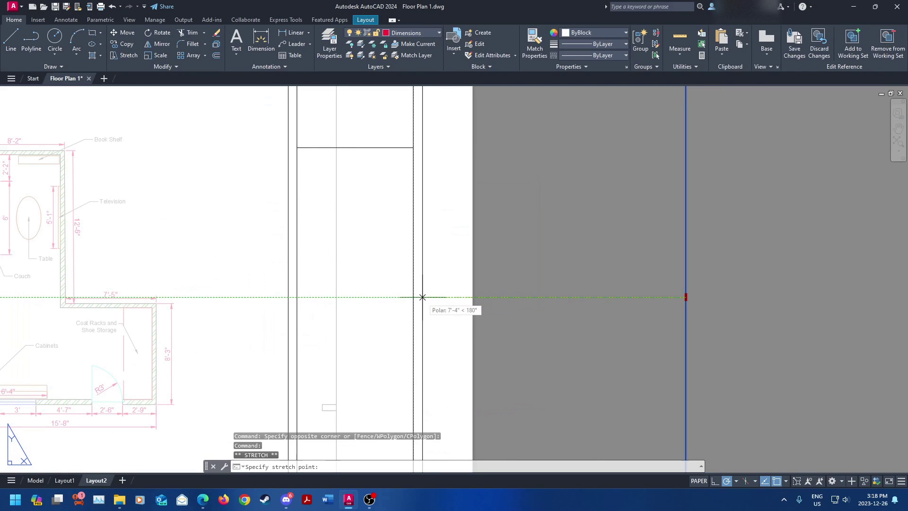
pyautogui.scroll(-8, 422, 297)
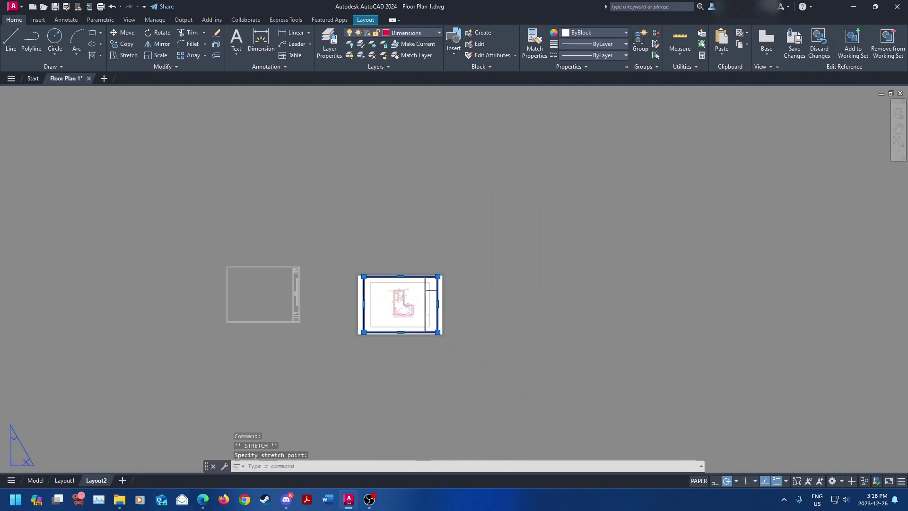
pyautogui.scroll(6, 399, 293)
pyautogui.press('Escape')
pyautogui.moveTo(399, 294); pyautogui.dragTo(473, 259, button='middle')
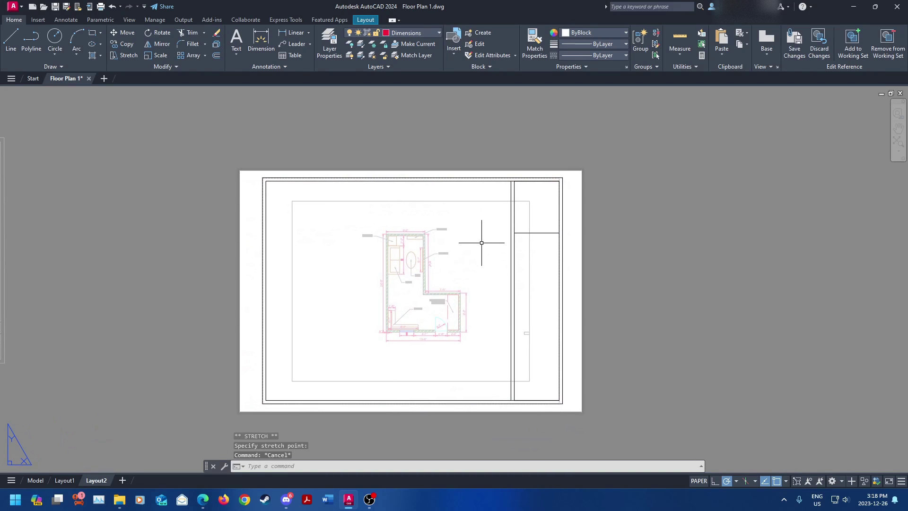
# - Close the in-place editing session with REFCLOSE, saving the reference changes to Title Block Test 2
pyautogui.write('r')
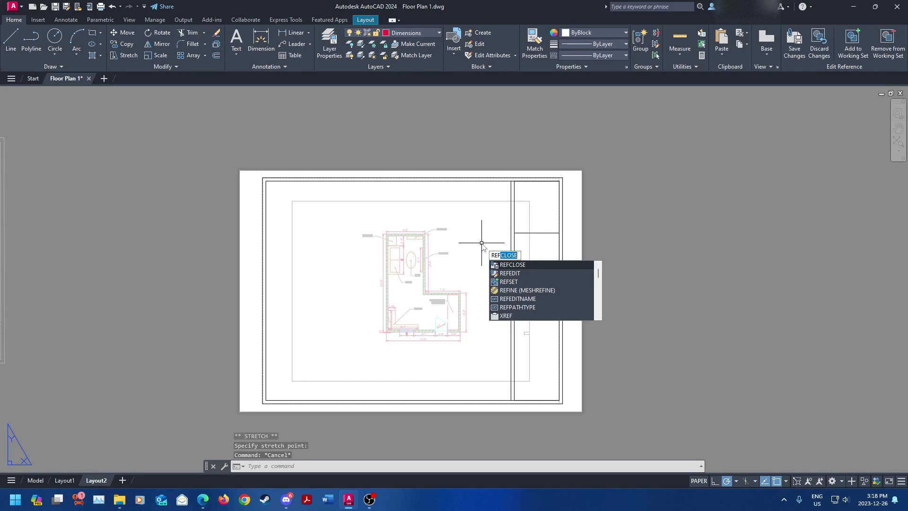
pyautogui.write('efclose')
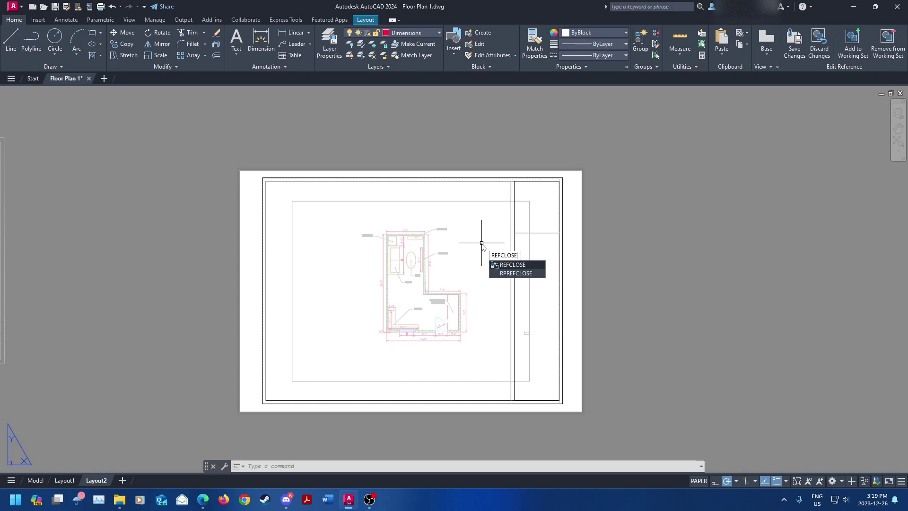
pyautogui.press('Return')
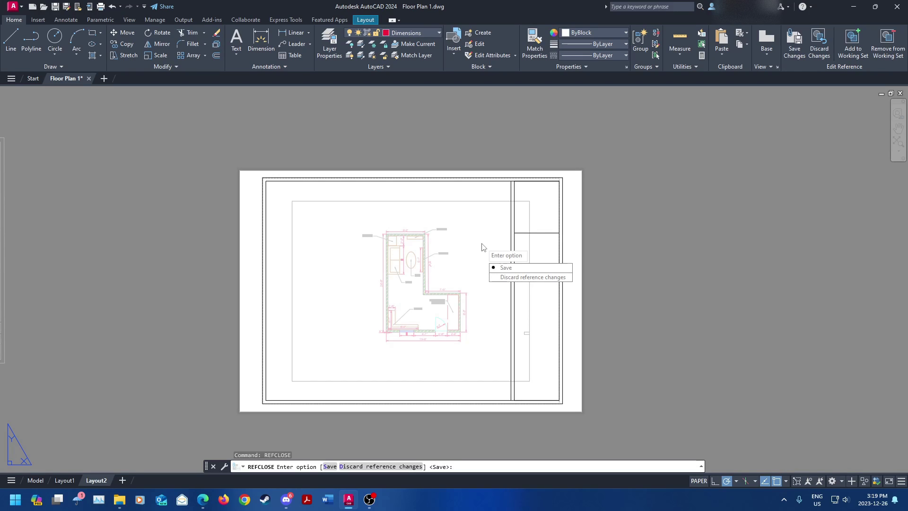
pyautogui.write('s')
pyautogui.press('Return')
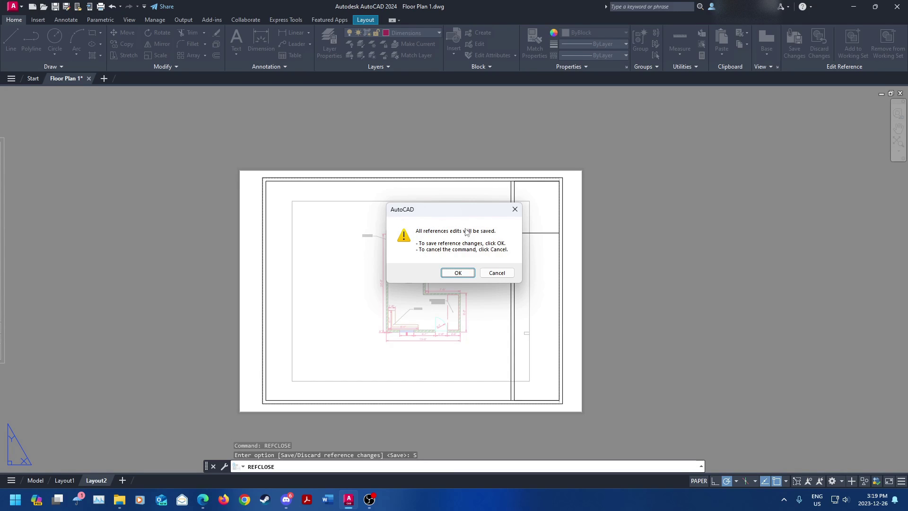
pyautogui.click(457, 273)
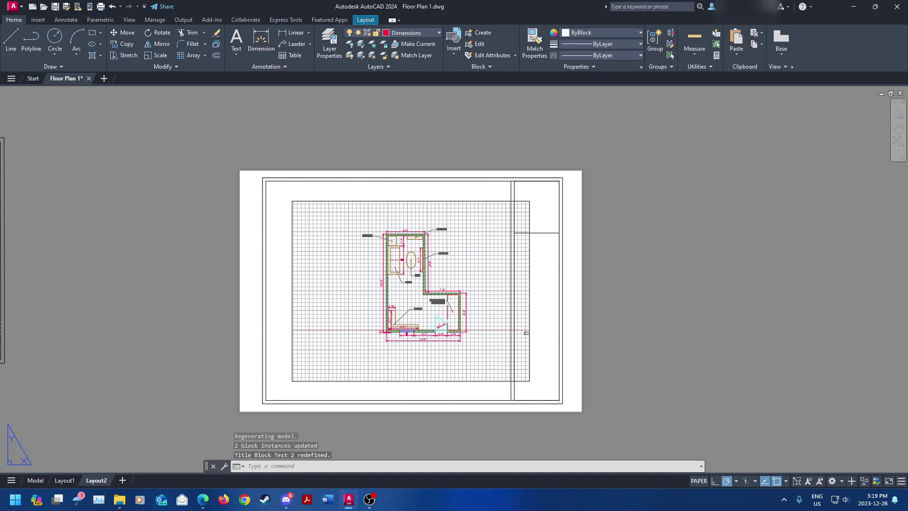
# - Resize the floor plan viewport by its corners to fill the title block's inner drawing area up to the title column
pyautogui.click(442, 201)
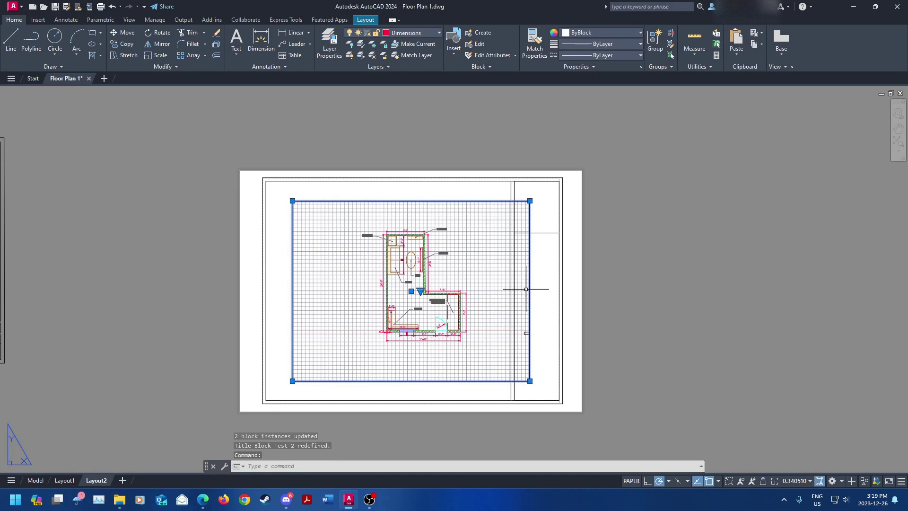
pyautogui.click(292, 201)
pyautogui.click(265, 181)
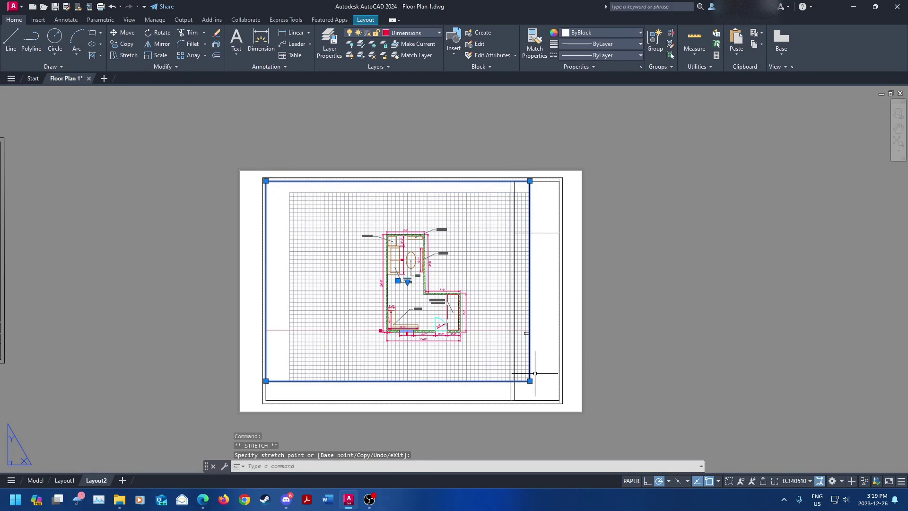
pyautogui.click(510, 399)
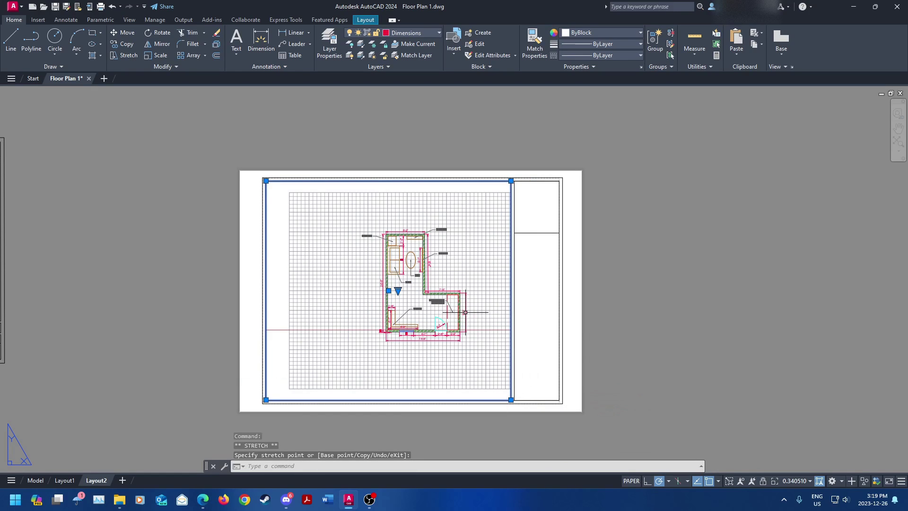
pyautogui.press('Escape')
# - Activate the floor plan viewport, set its scale to 1:2 and center the plan within it
pyautogui.doubleClick(477, 320)
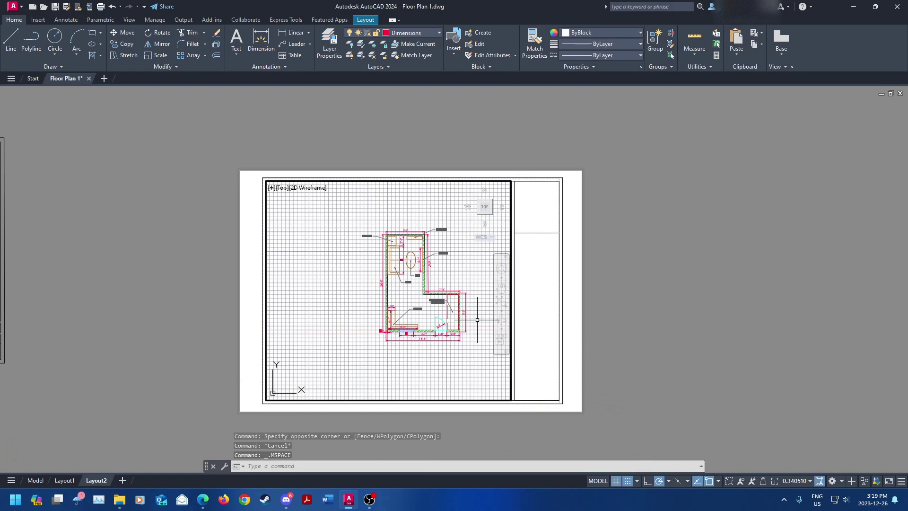
pyautogui.moveTo(477, 320); pyautogui.dragTo(459, 320, button='middle')
pyautogui.click(796, 481)
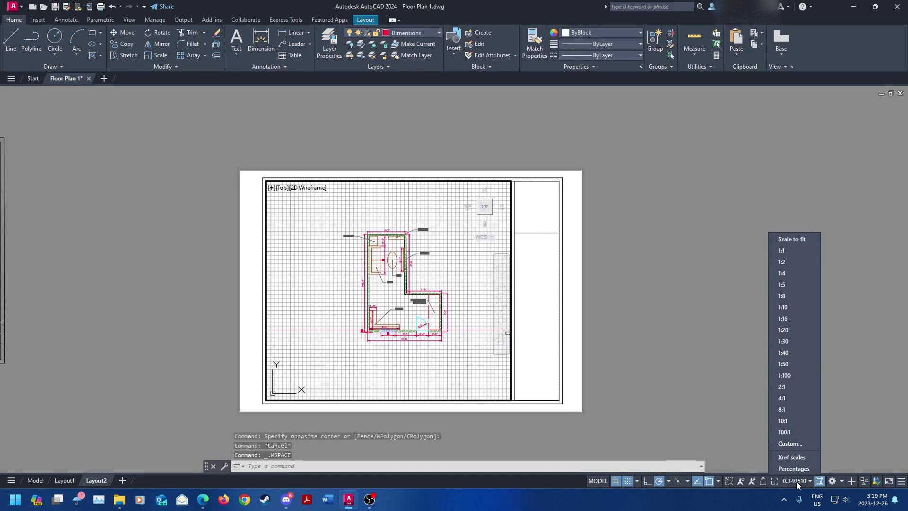
pyautogui.click(793, 260)
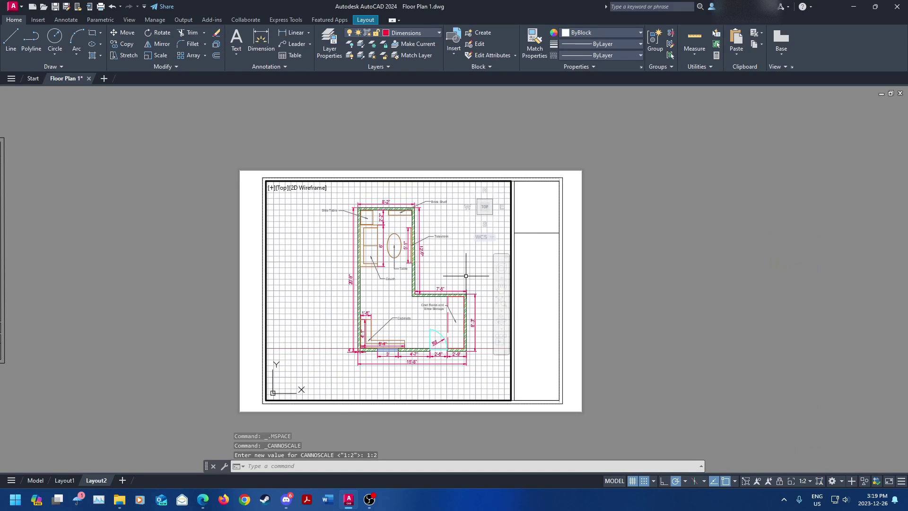
pyautogui.moveTo(466, 276); pyautogui.dragTo(456, 278, button='middle')
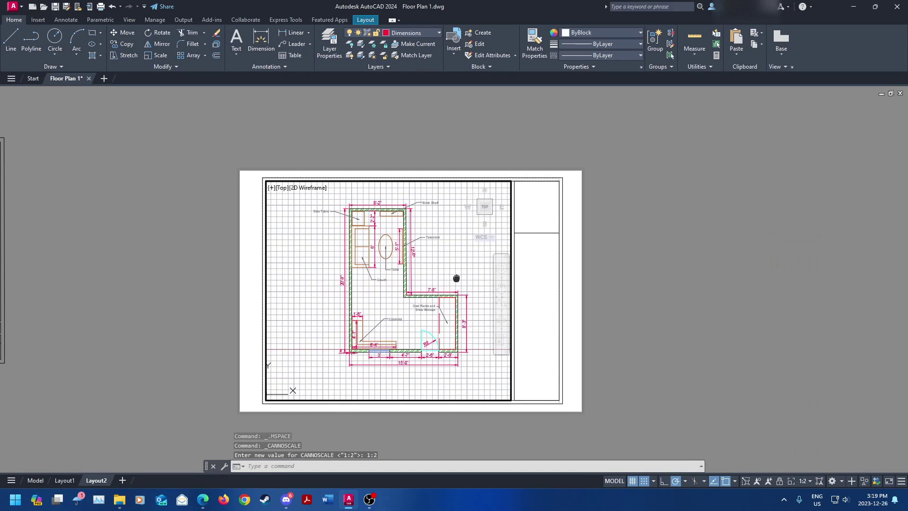
# - Lock the floor plan viewport's view and return to paper space
pyautogui.click(779, 481)
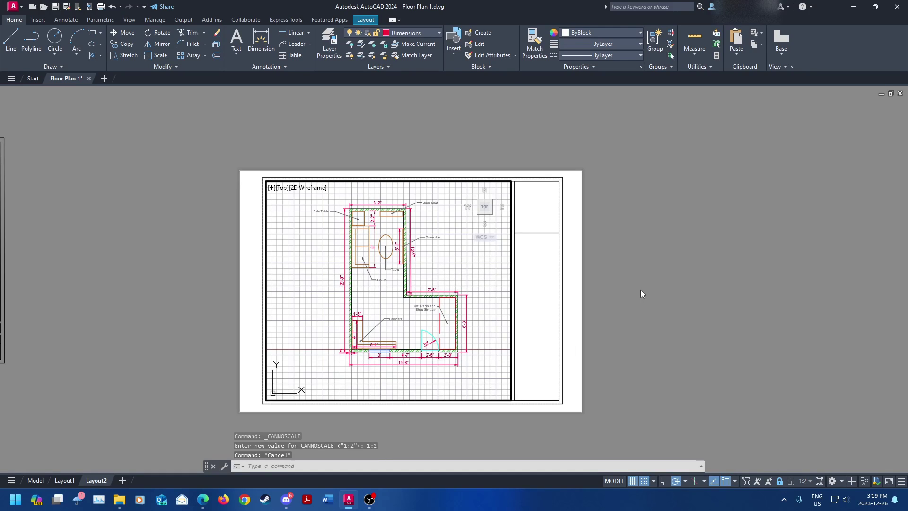
pyautogui.scroll(-2, 645, 288)
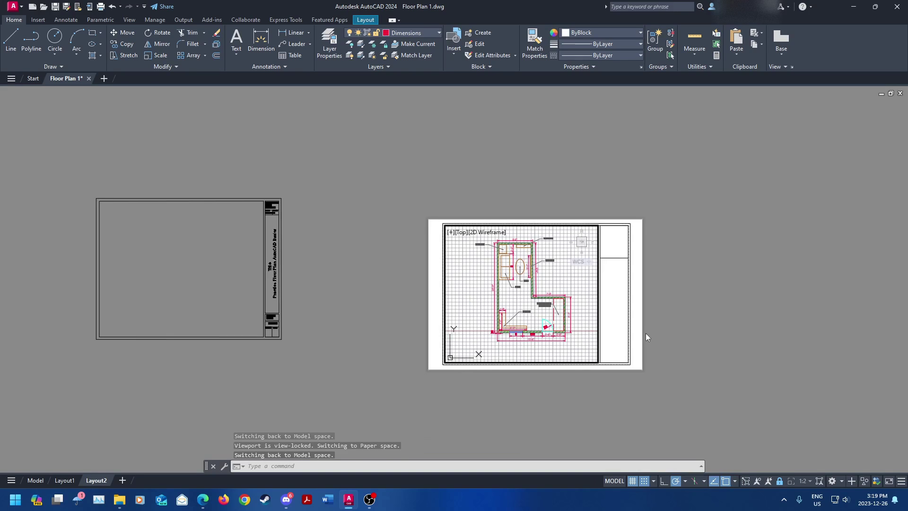
pyautogui.doubleClick(632, 264)
# - Erase the empty test title block surrounding the floor plan on the Layout2 page
pyautogui.write('eras')
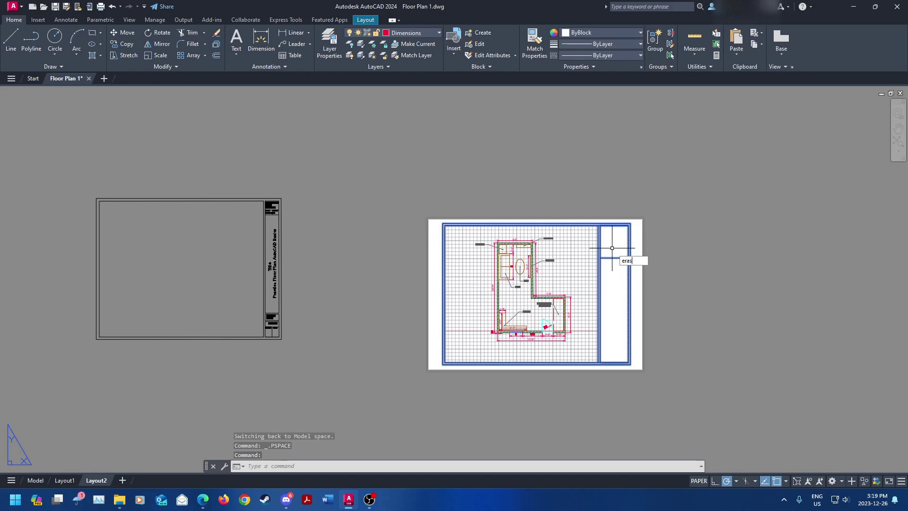
pyautogui.write('e')
pyautogui.press('Return')
# - Move the completed title block onto the page, placing its lower-right outer corner on the matching corner of the printable area
pyautogui.click(267, 232)
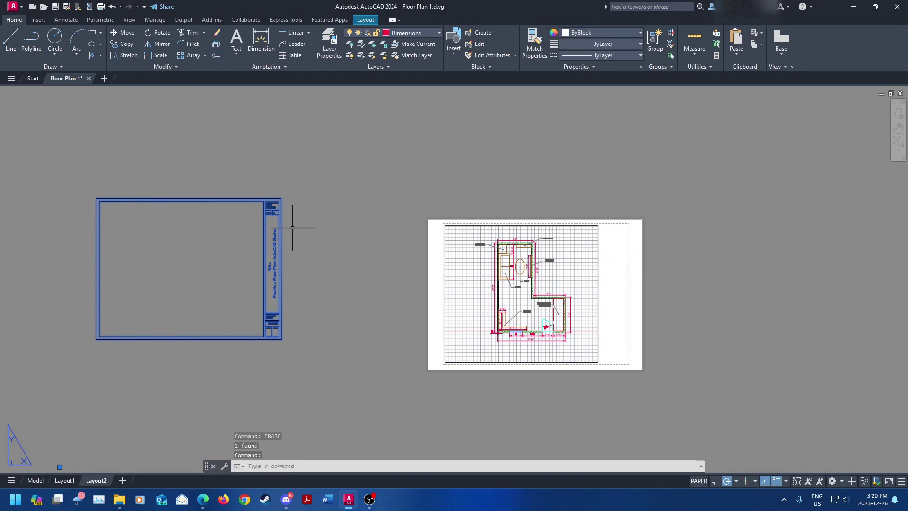
pyautogui.write('m')
pyautogui.press('Return')
pyautogui.click(282, 339)
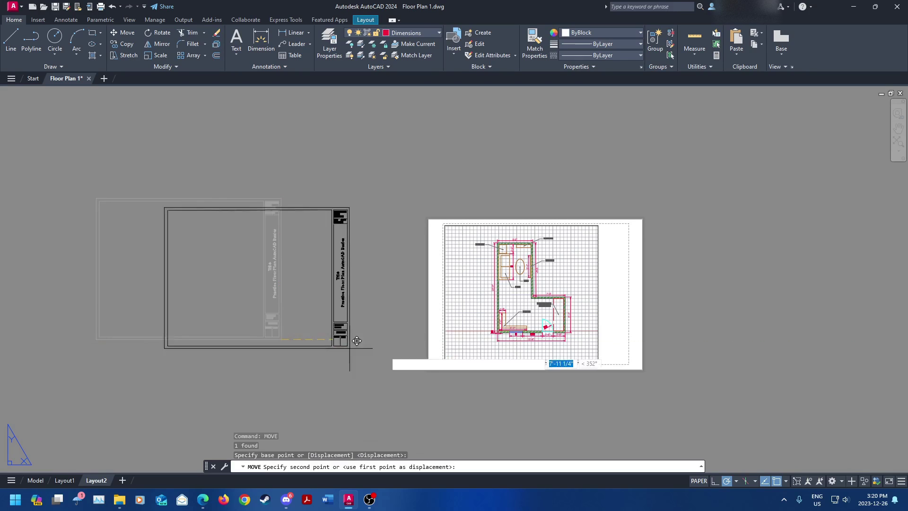
pyautogui.scroll(8, 634, 360)
pyautogui.click(629, 355)
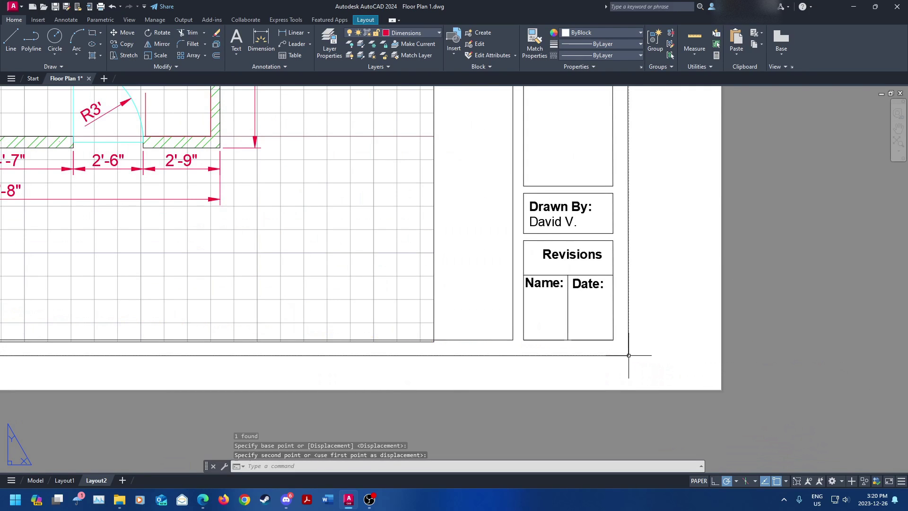
# - Stretch the floor plan viewport's upper-right and lower-left corners to the corners of the title block's inner drawing frame
pyautogui.scroll(-6, 628, 355)
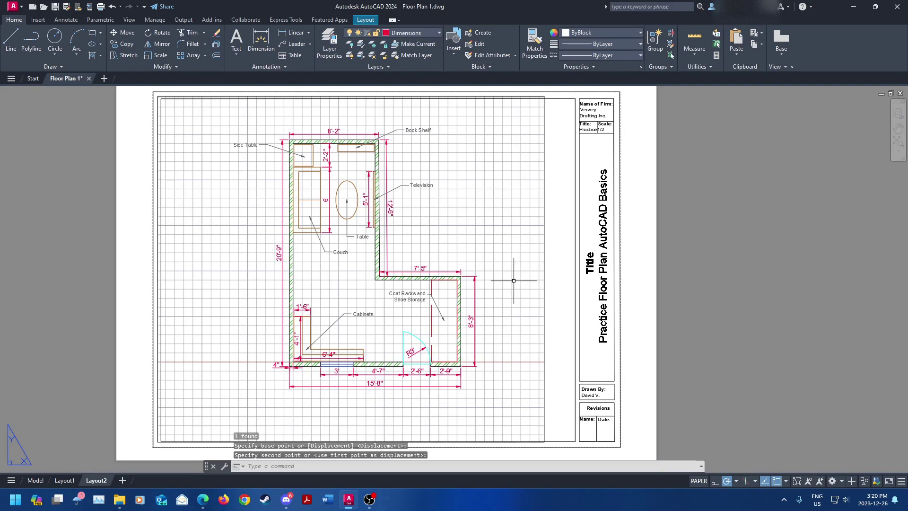
pyautogui.moveTo(513, 280); pyautogui.dragTo(519, 300, button='middle')
pyautogui.click(551, 146)
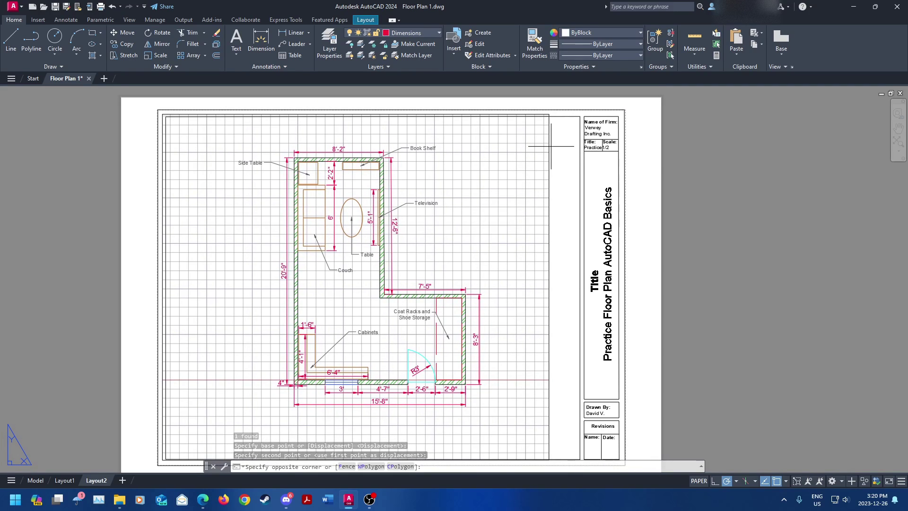
pyautogui.click(542, 152)
pyautogui.click(549, 114)
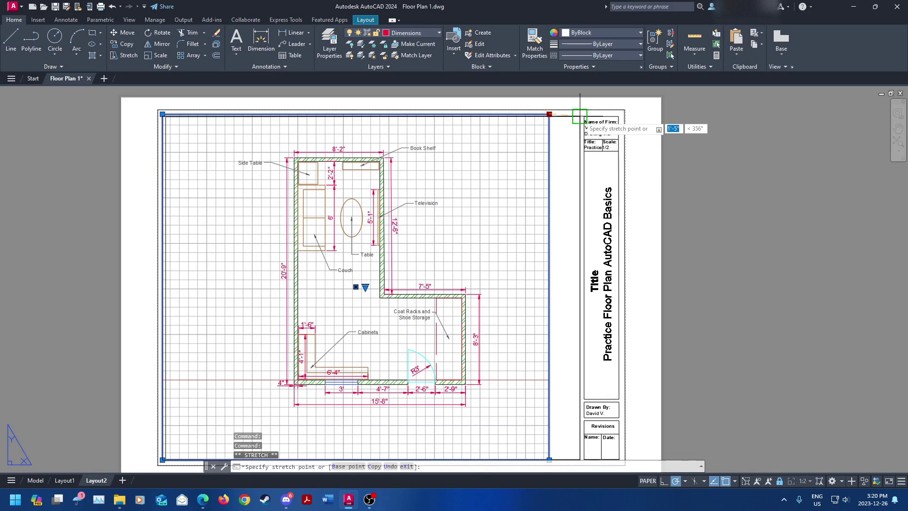
pyautogui.press('Escape')
pyautogui.moveTo(539, 293); pyautogui.dragTo(535, 148, button='middle')
pyautogui.moveTo(497, 243); pyautogui.dragTo(495, 347, button='middle')
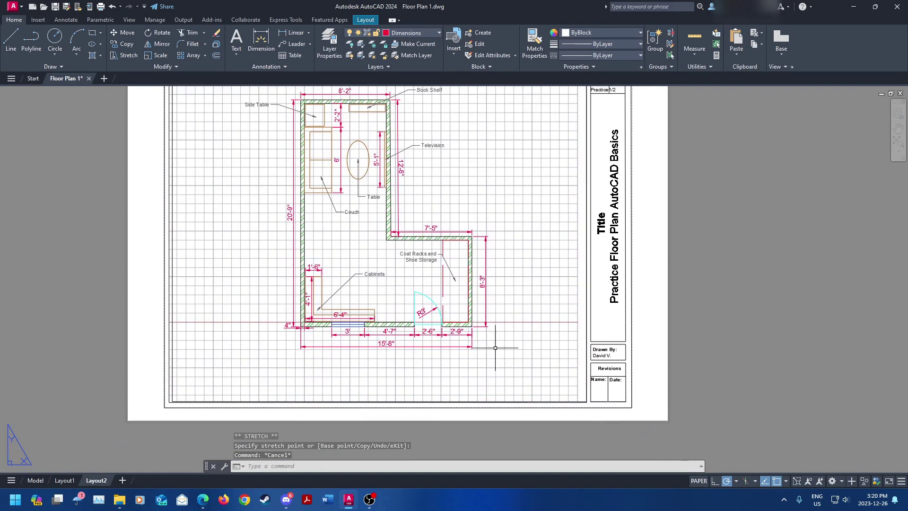
pyautogui.click(169, 319)
pyautogui.click(169, 401)
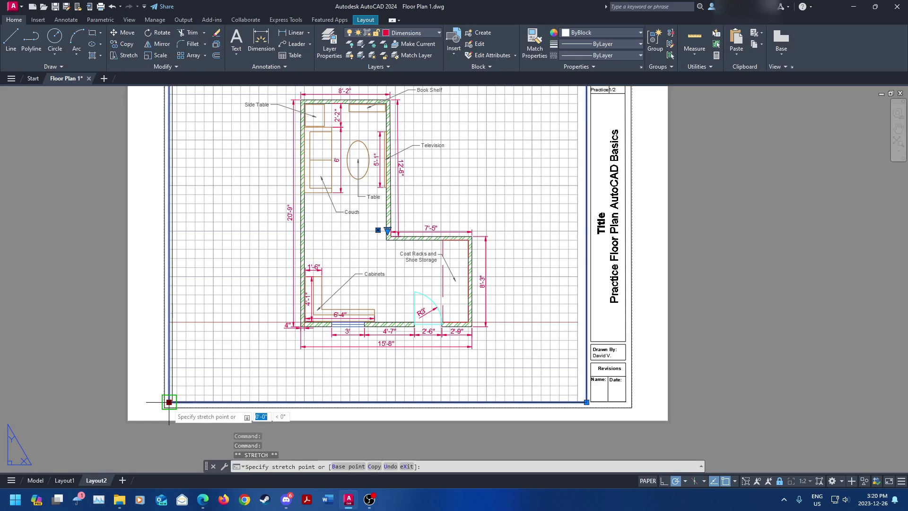
pyautogui.press('Escape')
pyautogui.moveTo(277, 182); pyautogui.dragTo(268, 218, button='middle')
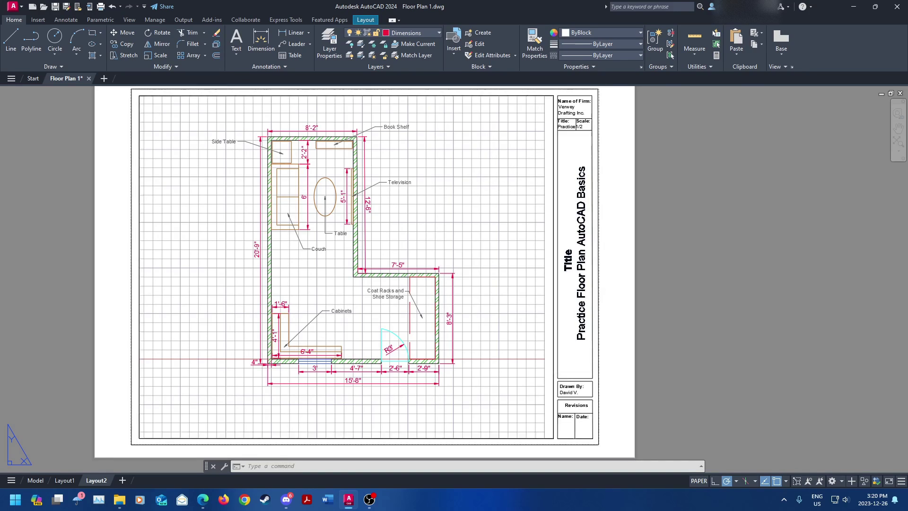
# - Open the completed title block in the Block Editor, then close it with the changes saved to Title Block Ex 1
pyautogui.click(559, 153)
pyautogui.rightClick(559, 152)
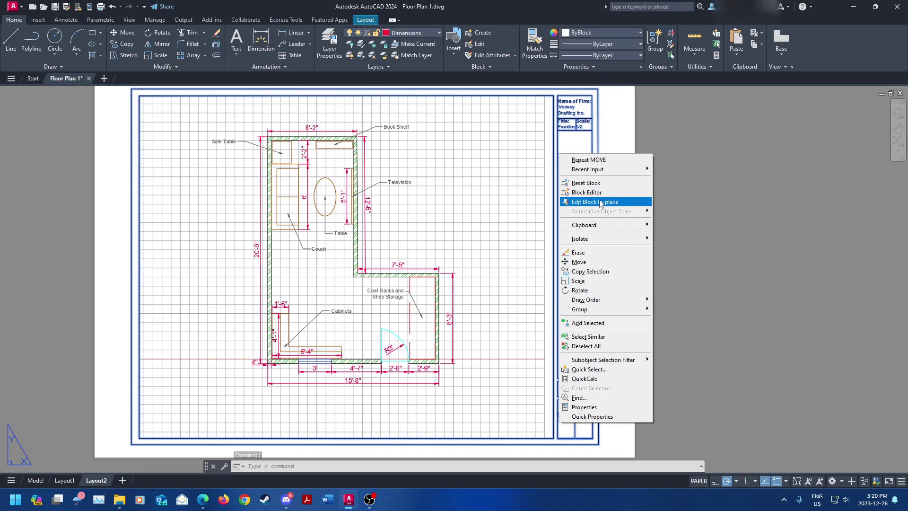
pyautogui.click(586, 192)
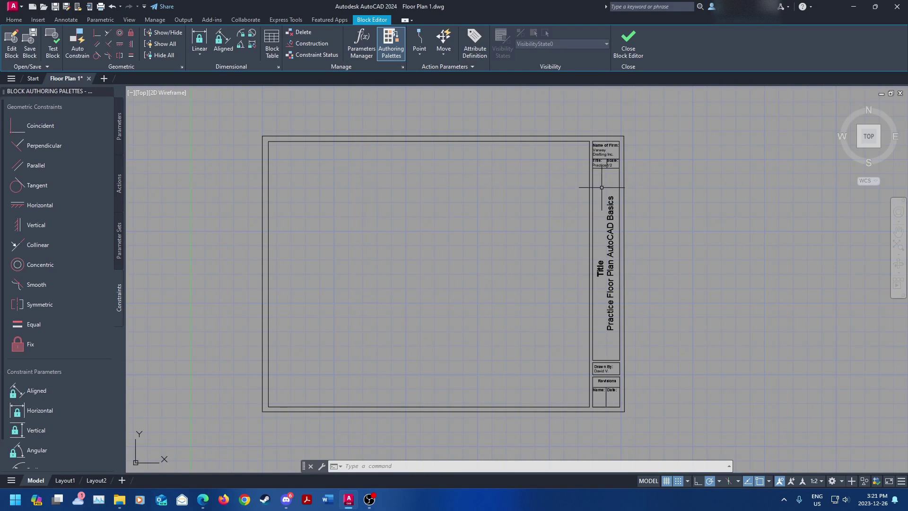
pyautogui.click(627, 47)
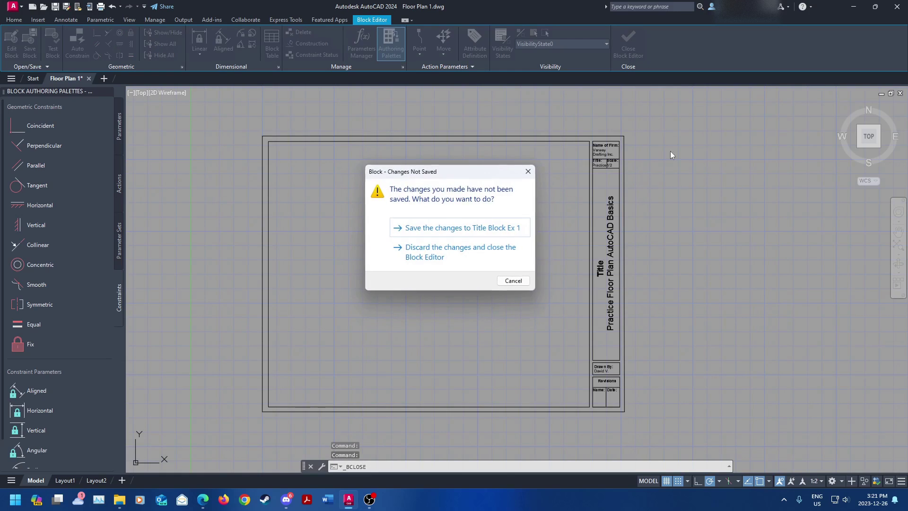
pyautogui.click(455, 231)
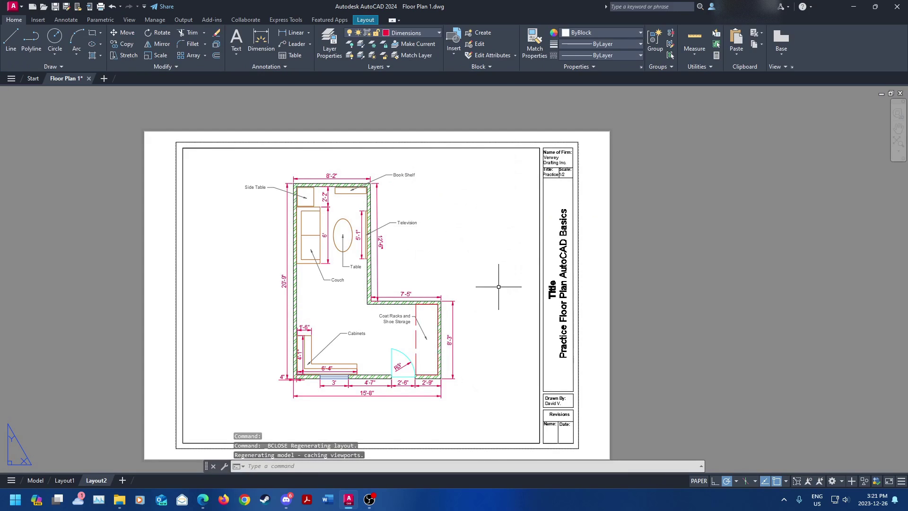
pyautogui.moveTo(498, 271); pyautogui.dragTo(520, 247, button='middle')
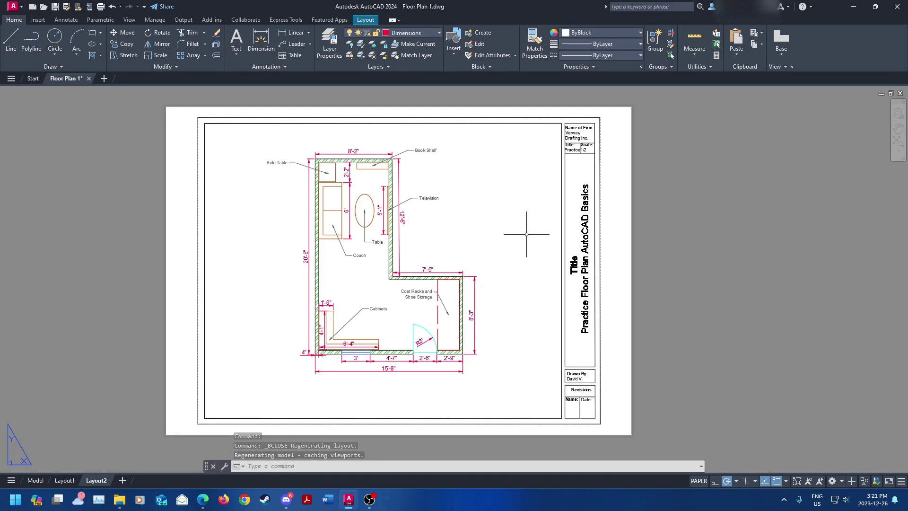